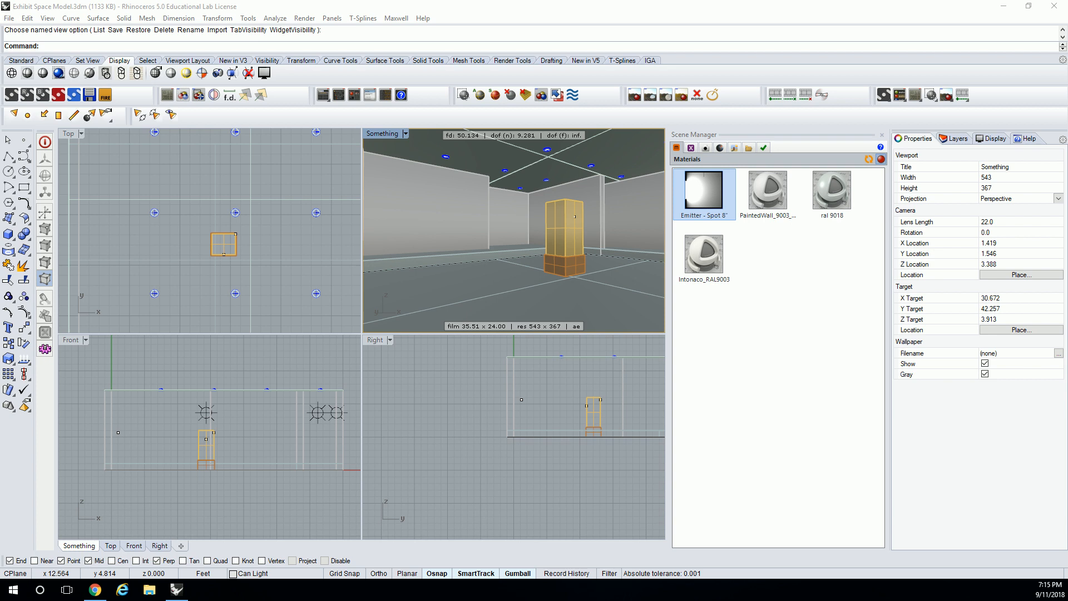
# Show the layer list and rename the "ral 9018" material to "Floor".
pyautogui.click(957, 139)
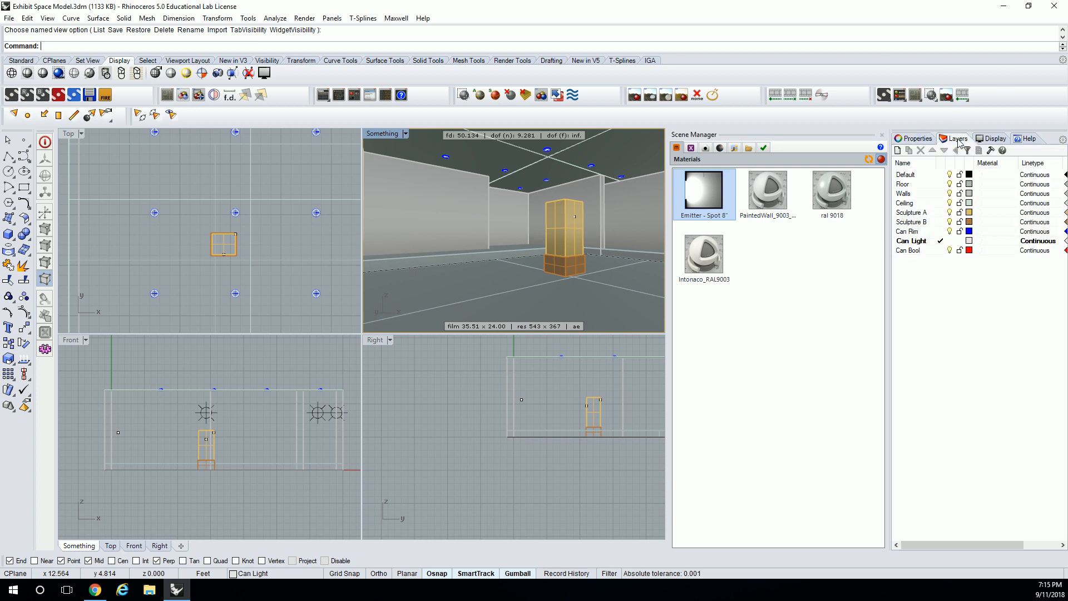
pyautogui.moveTo(772, 196)
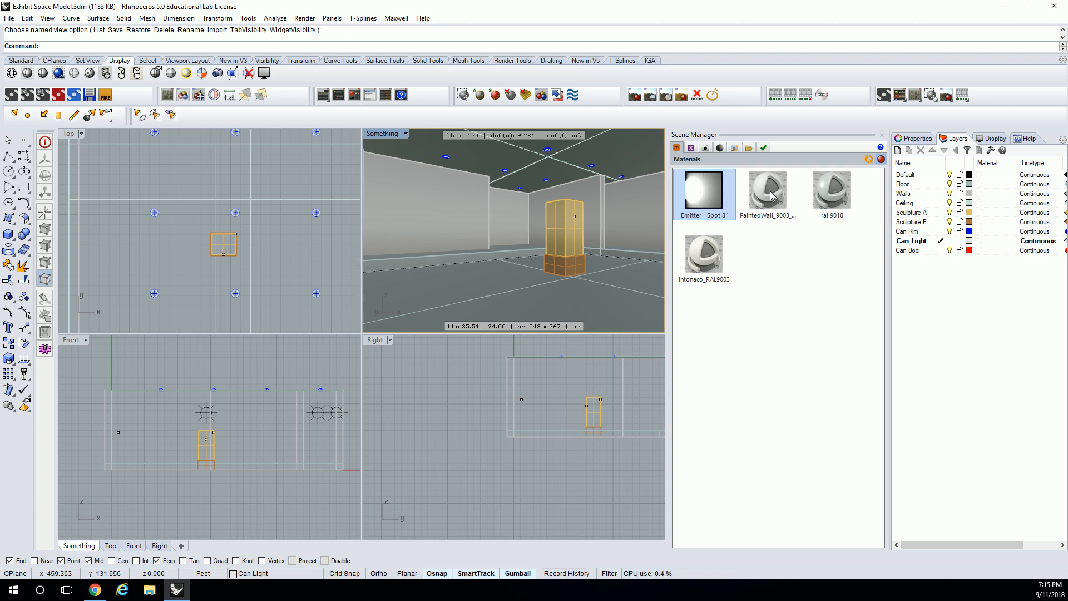
pyautogui.click(840, 202)
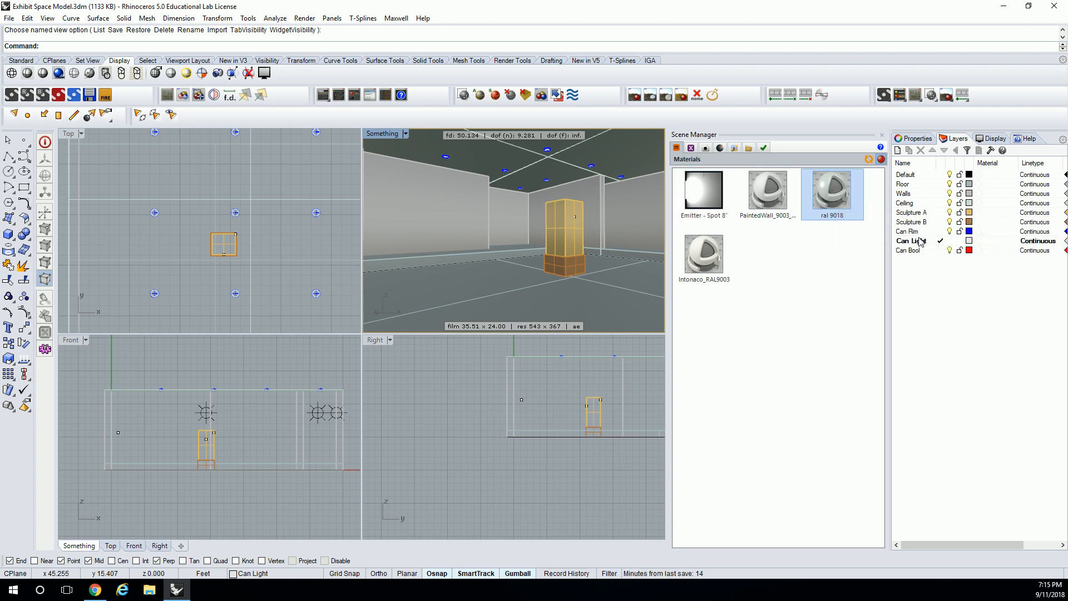
pyautogui.click(837, 221)
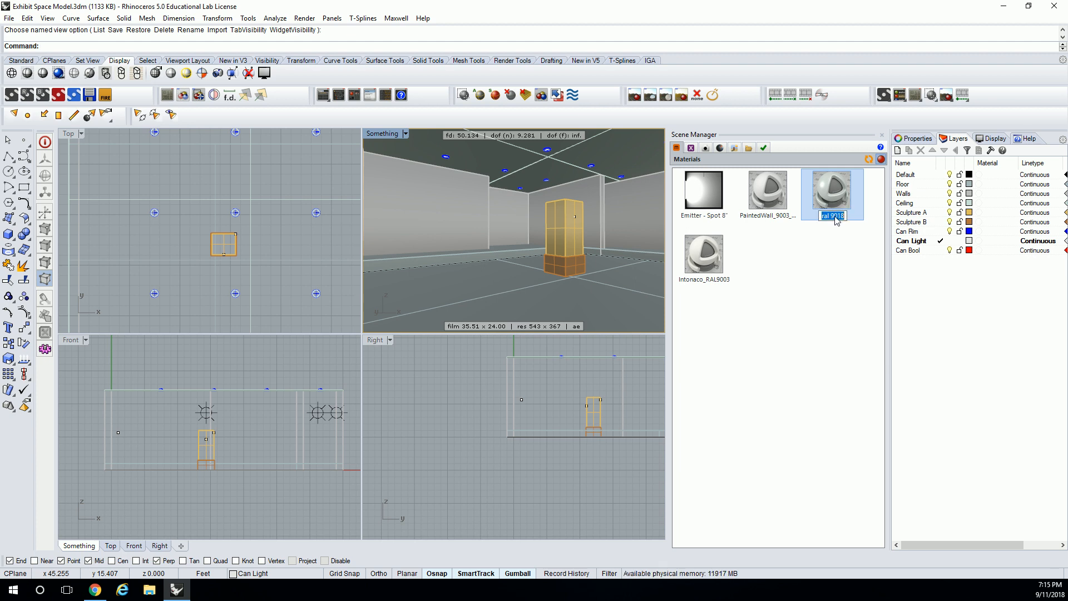
pyautogui.click(831, 230)
pyautogui.click(831, 198)
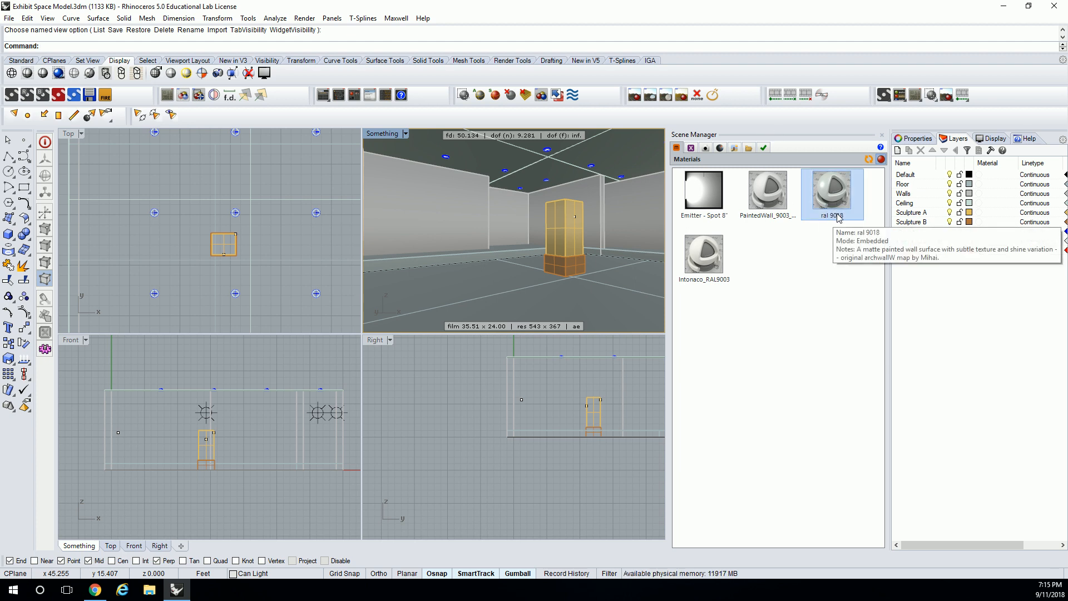
pyautogui.click(833, 216)
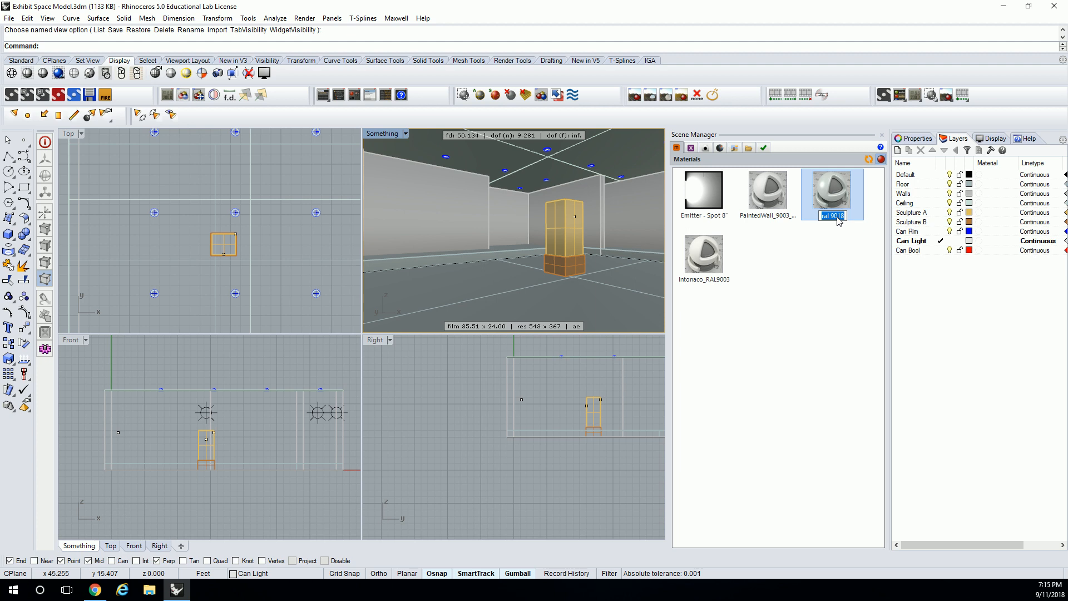
pyautogui.write('Floor')
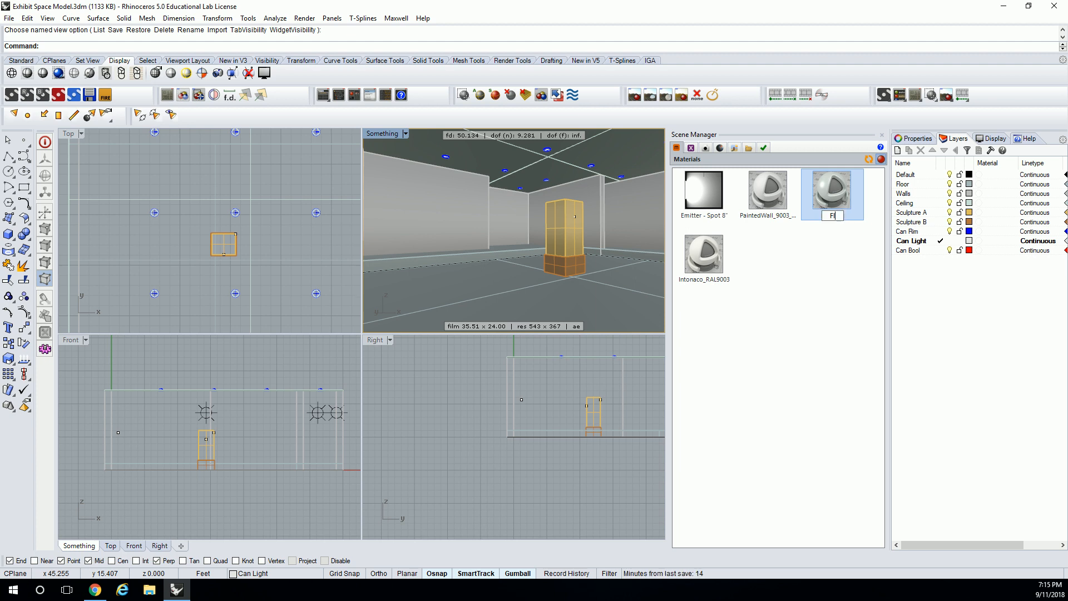
pyautogui.click(847, 243)
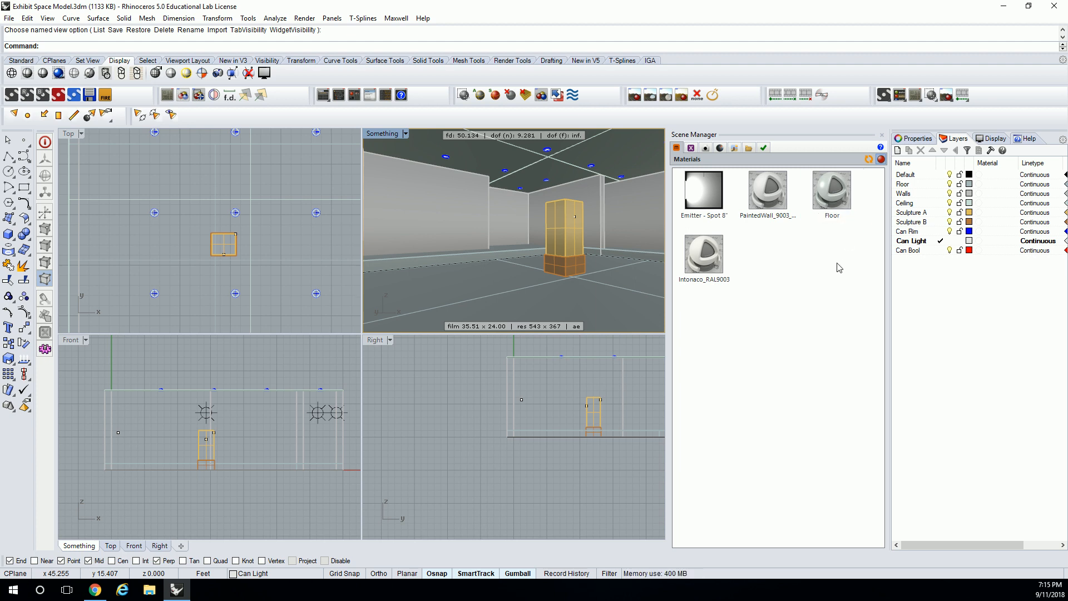
# Rename the "PaintedWall_9003_Signal white" material to "Wall".
pyautogui.click(775, 222)
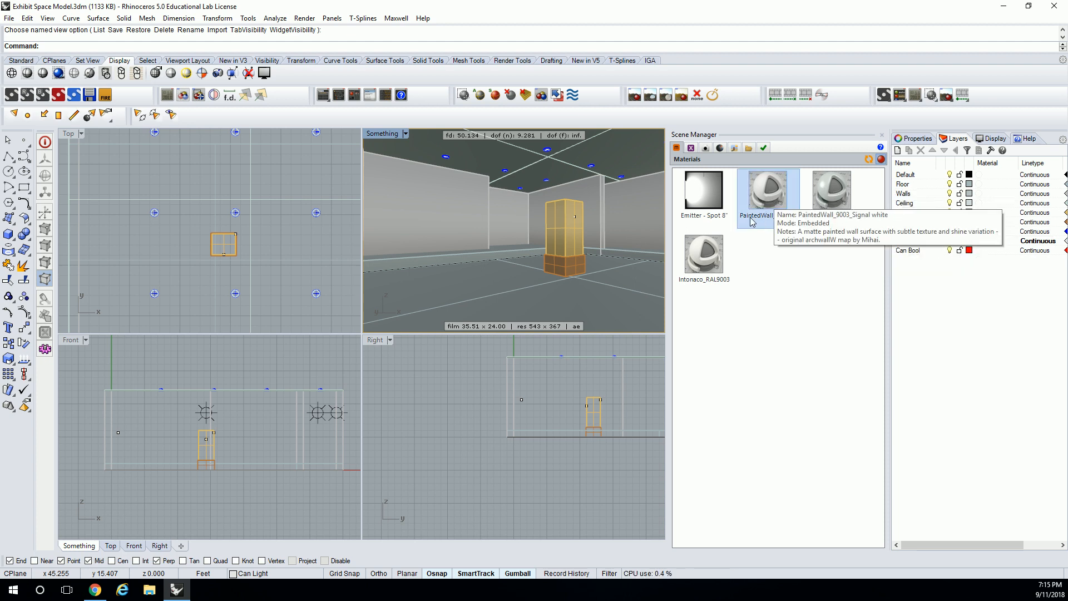
pyautogui.click(775, 216)
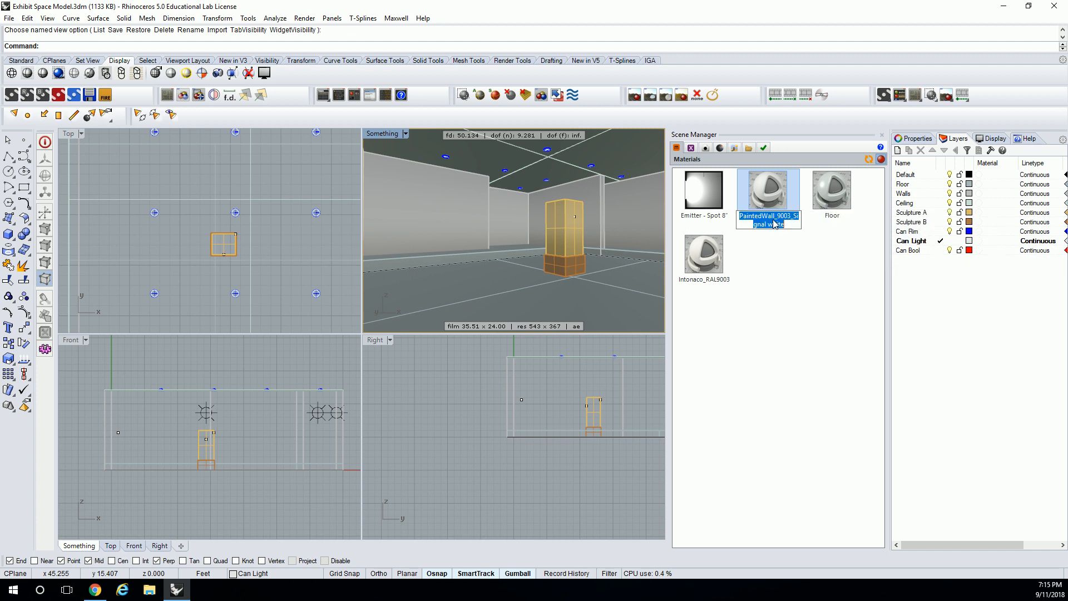
pyautogui.write('Wall')
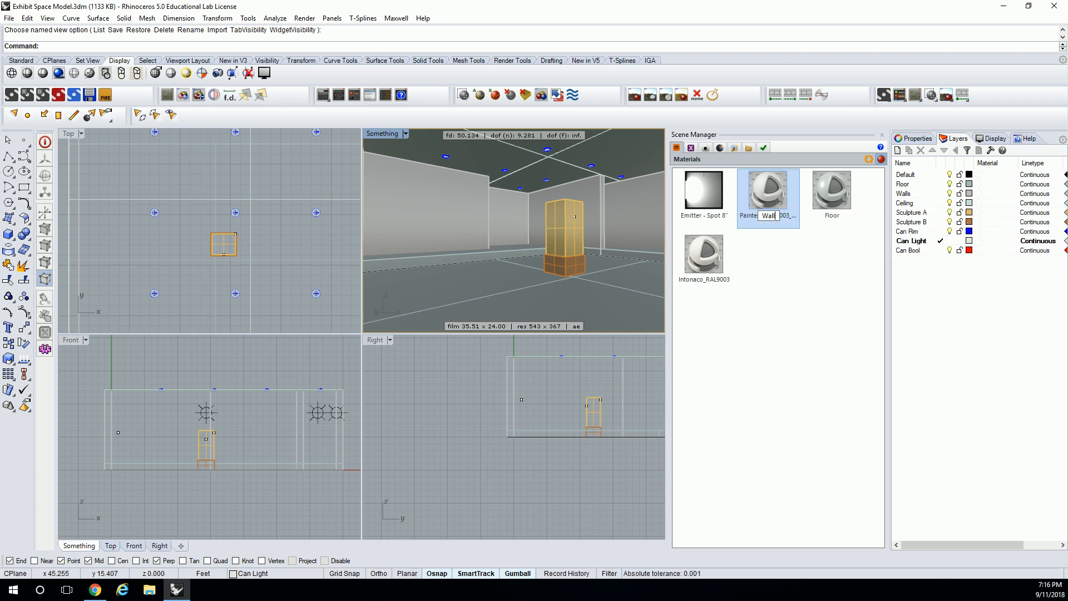
pyautogui.click(807, 236)
# Rename the "Intonaco_RAL9003" material to "Ceiling".
pyautogui.click(707, 260)
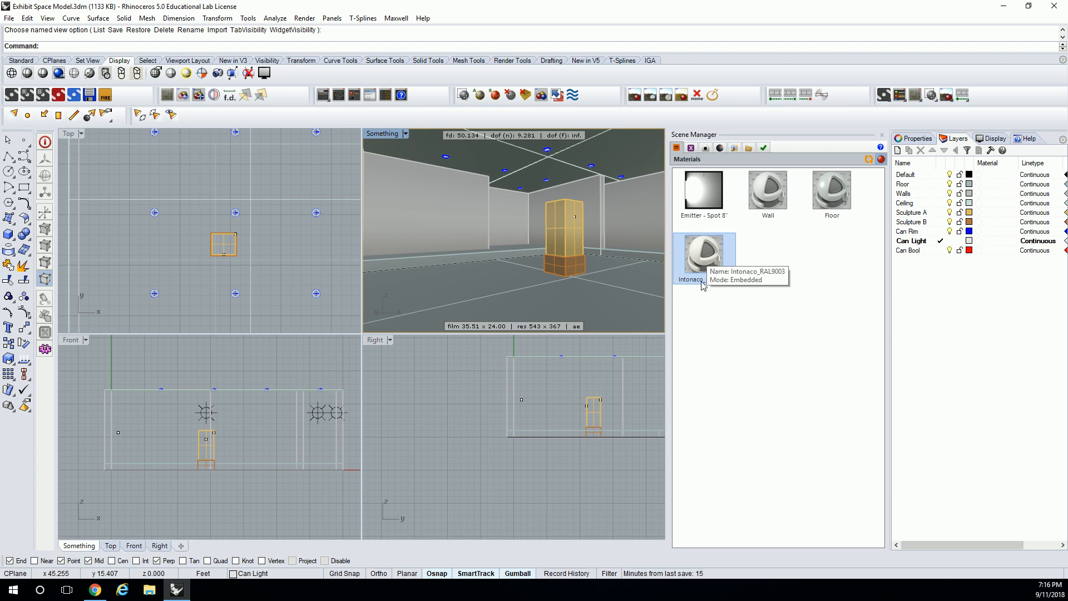
pyautogui.click(695, 280)
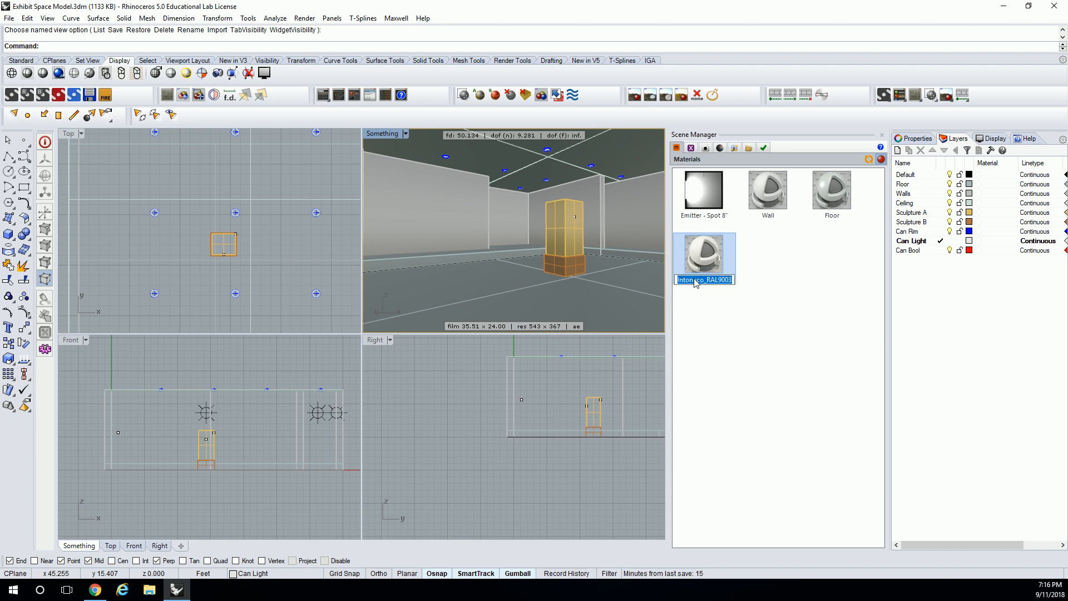
pyautogui.write('Ceiling')
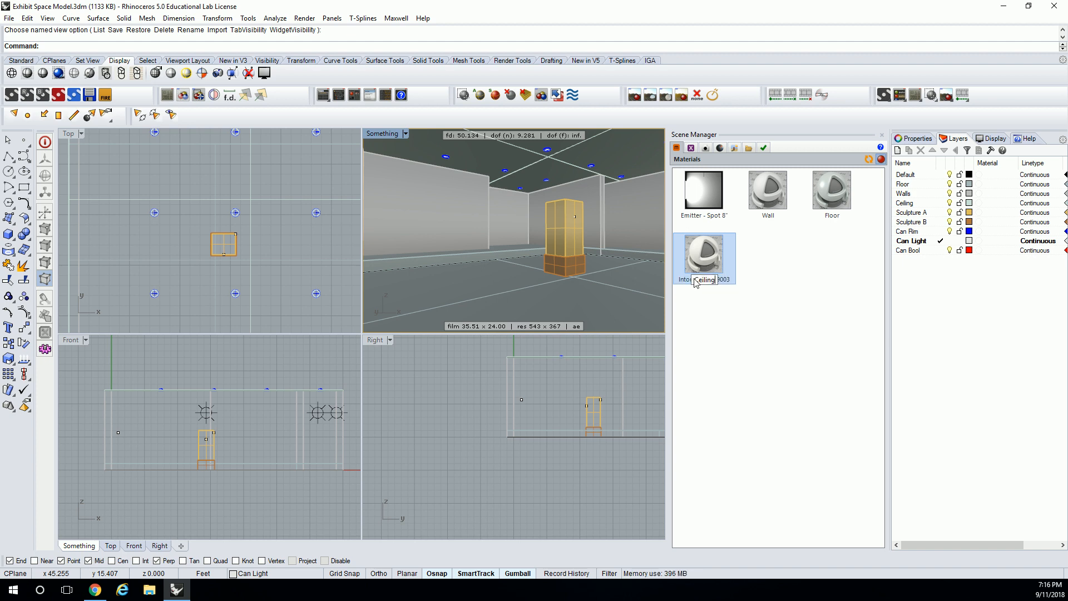
pyautogui.click(763, 382)
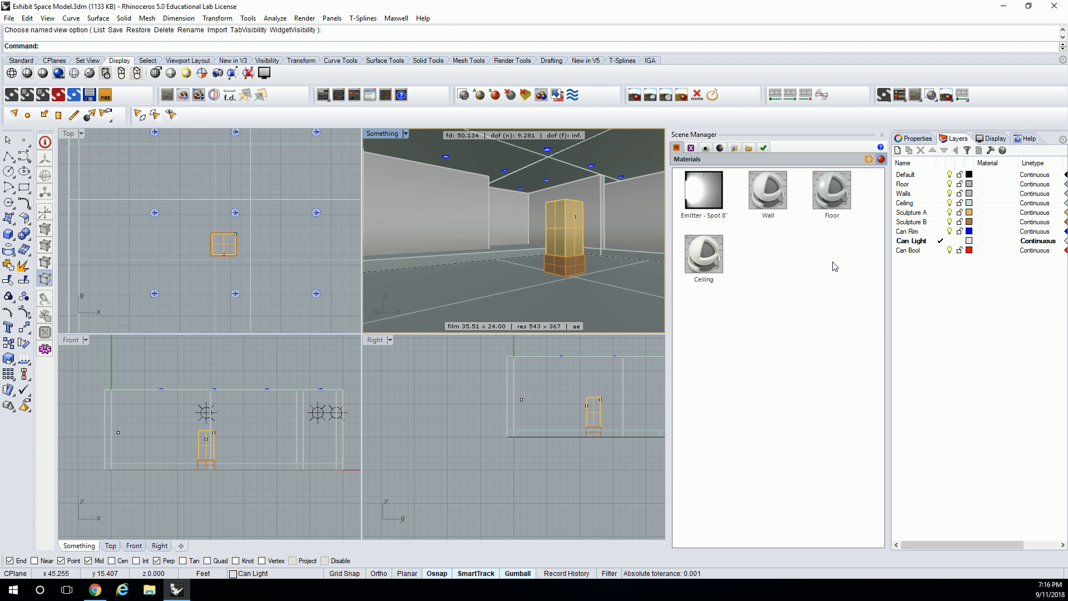
# Select all objects on the Floor layer and assign the Floor material to them.
pyautogui.click(840, 202)
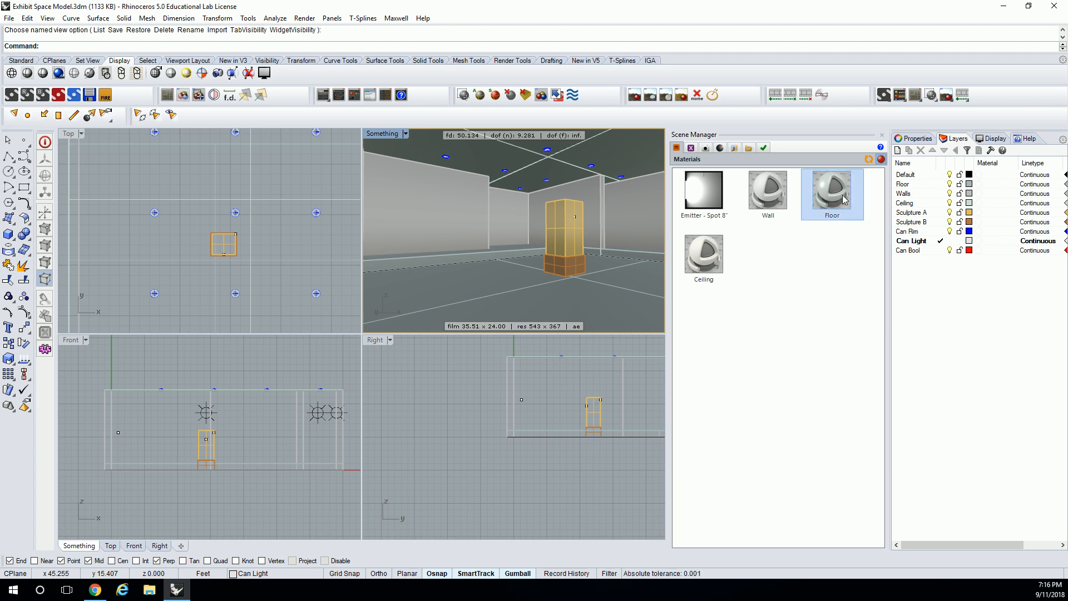
pyautogui.moveTo(837, 200); pyautogui.dragTo(910, 191)
pyautogui.rightClick(909, 187)
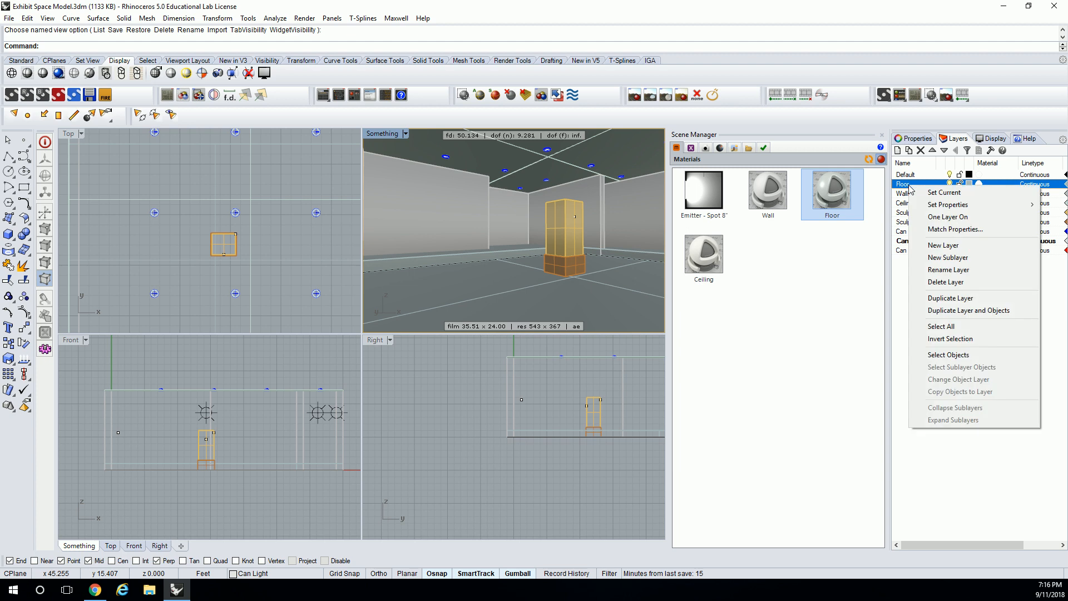
pyautogui.click(945, 356)
pyautogui.rightClick(839, 203)
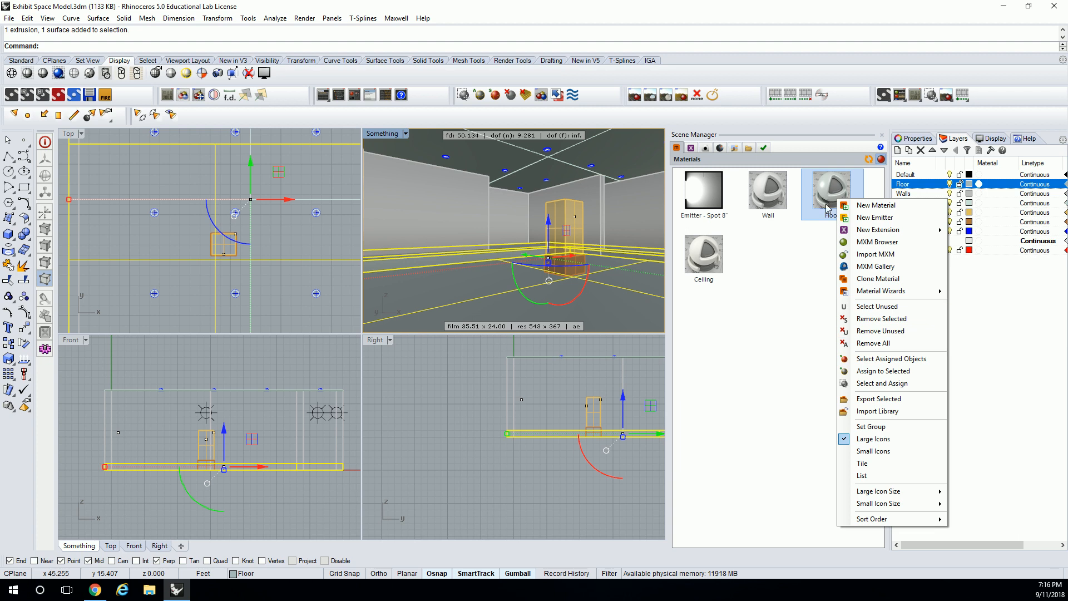
pyautogui.click(889, 371)
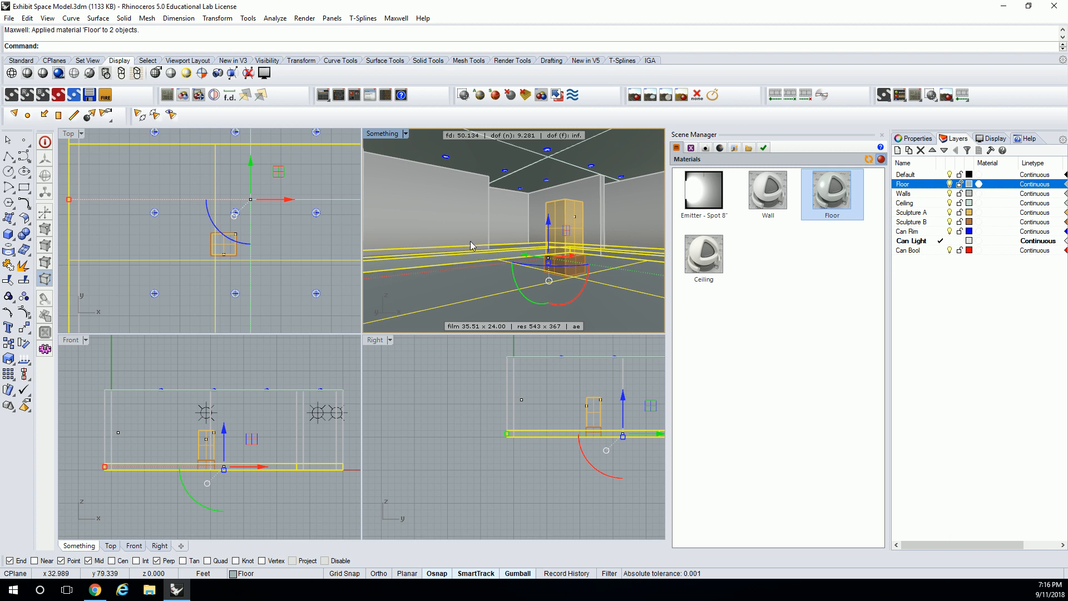
# Clear the selection and select all objects that have the Floor material assigned.
pyautogui.click(443, 220)
pyautogui.press('Escape')
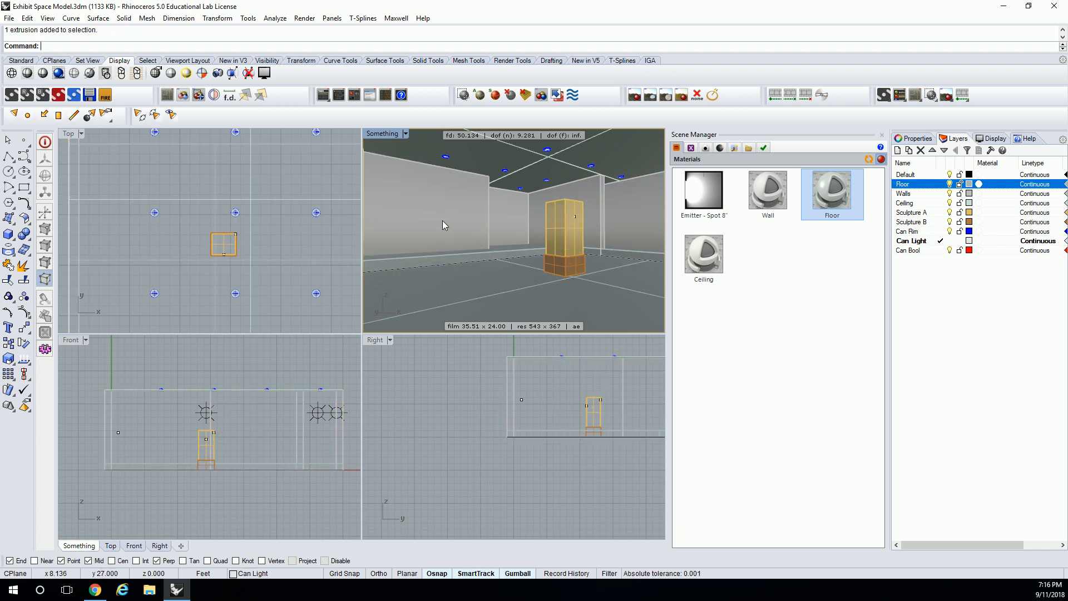
pyautogui.rightClick(842, 196)
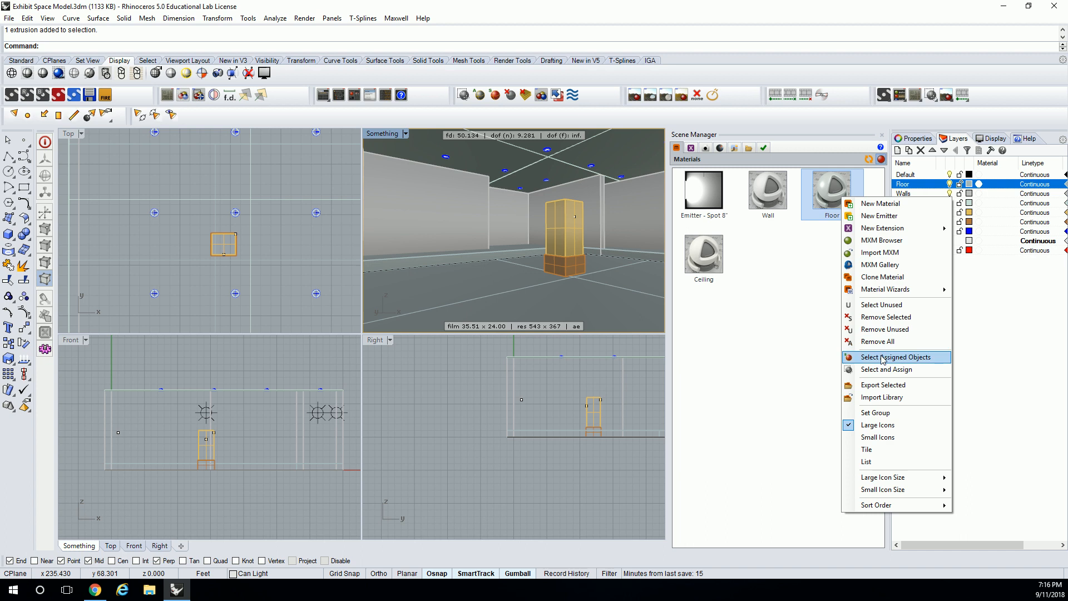
pyautogui.click(853, 356)
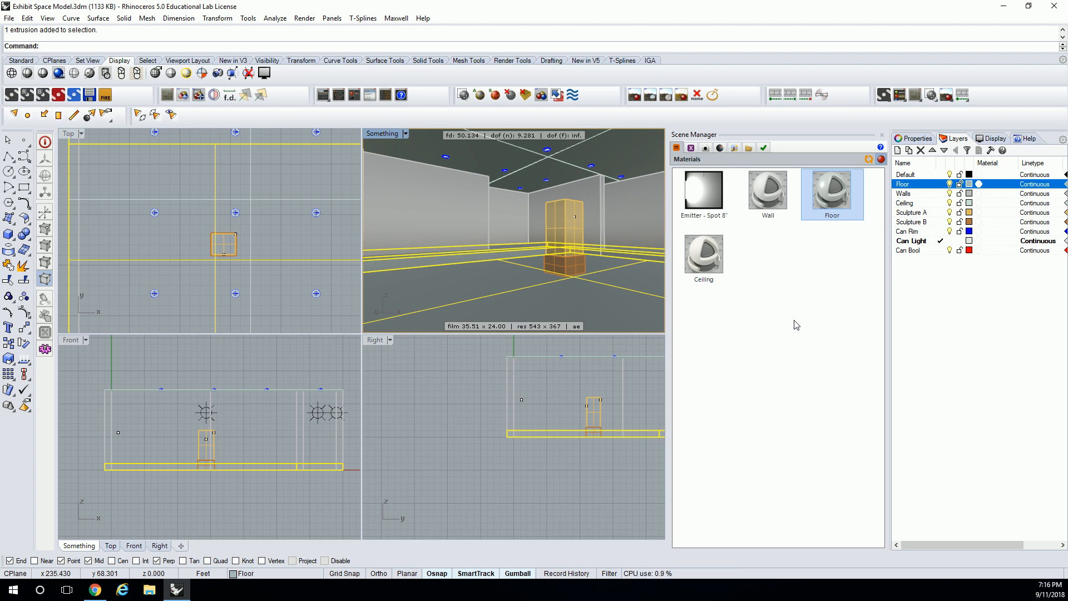
pyautogui.click(569, 212)
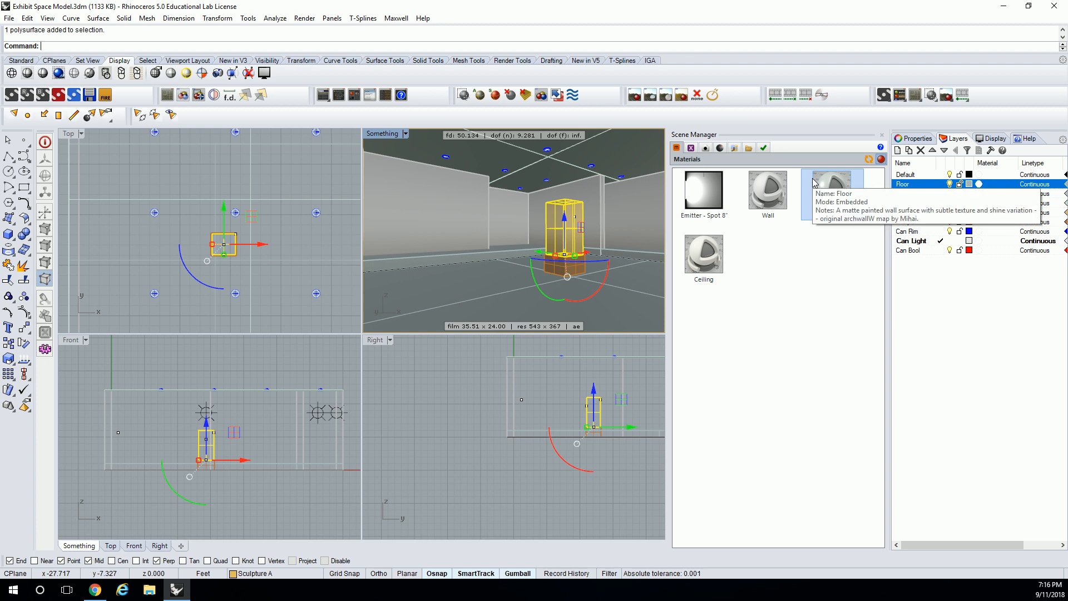
pyautogui.rightClick(838, 191)
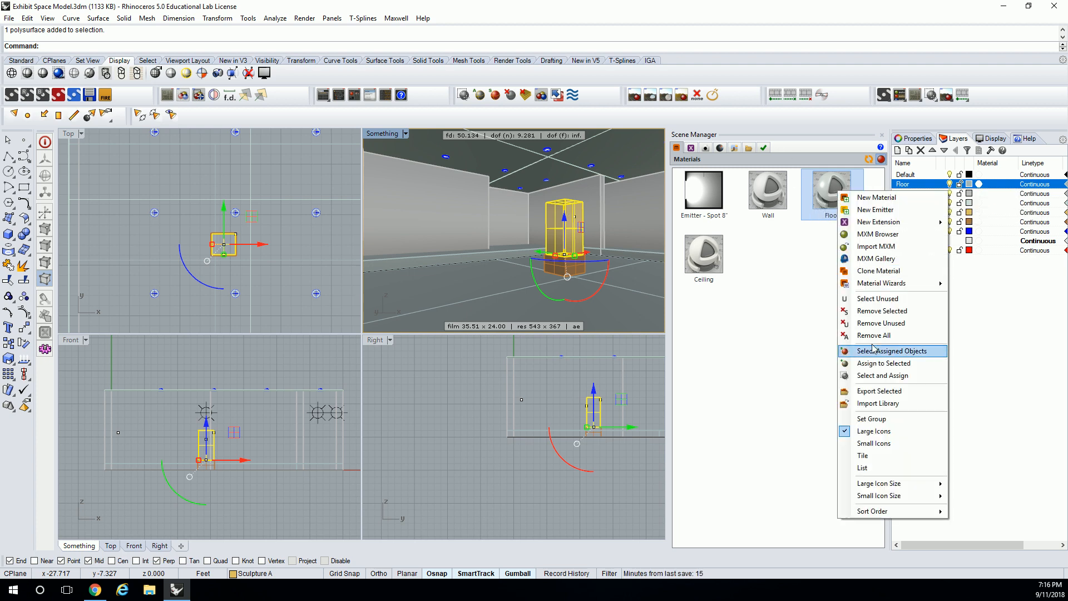
pyautogui.click(884, 363)
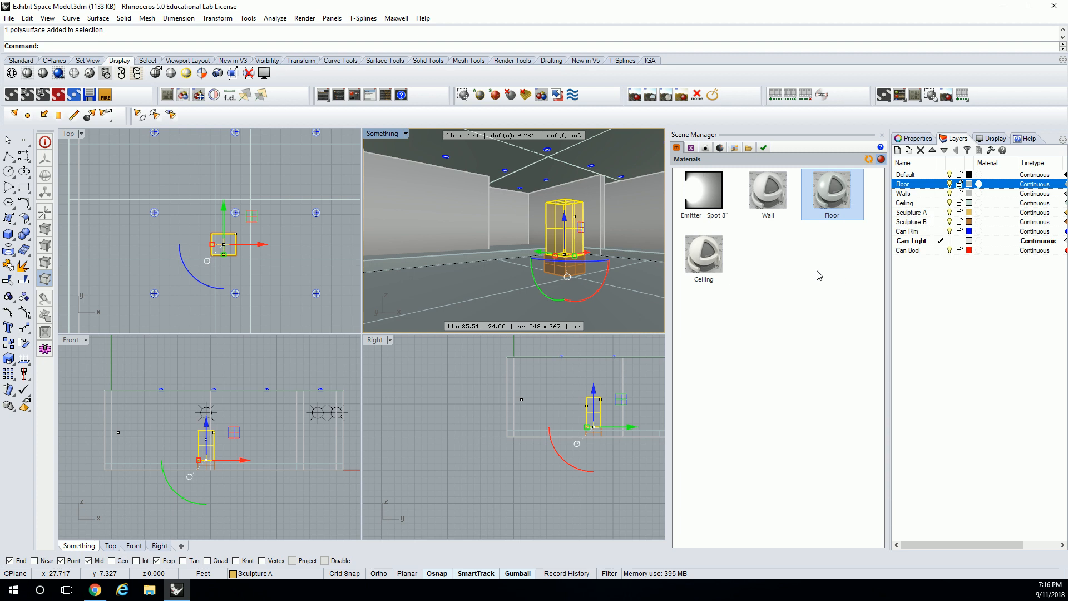
pyautogui.click(789, 264)
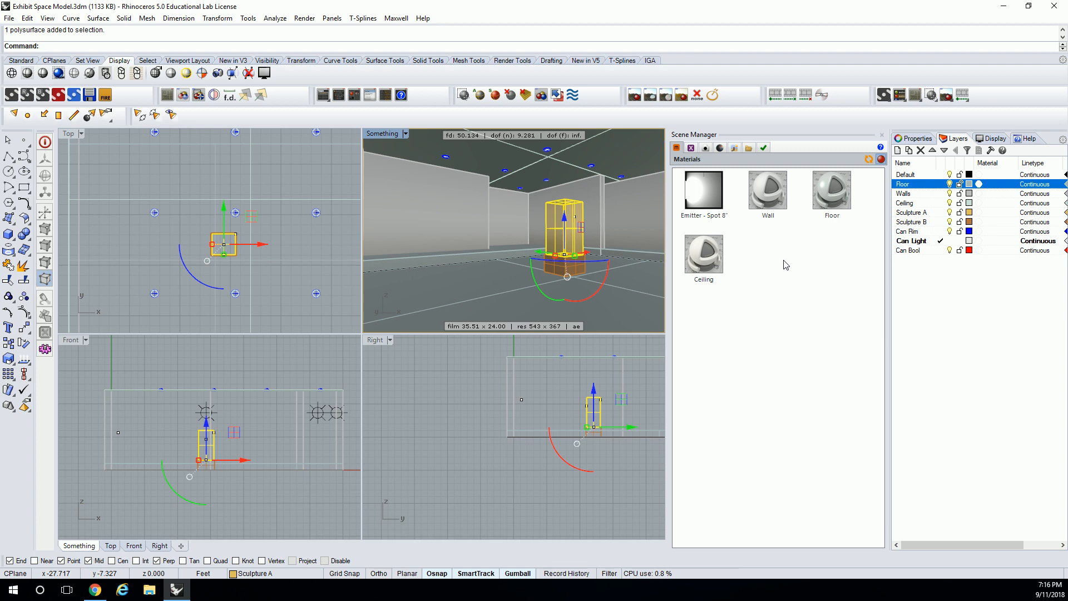
# Clear the sculpture selection, assign the Wall material to all objects on the Walls layer, and deselect them.
pyautogui.click(930, 194)
pyautogui.rightClick(930, 195)
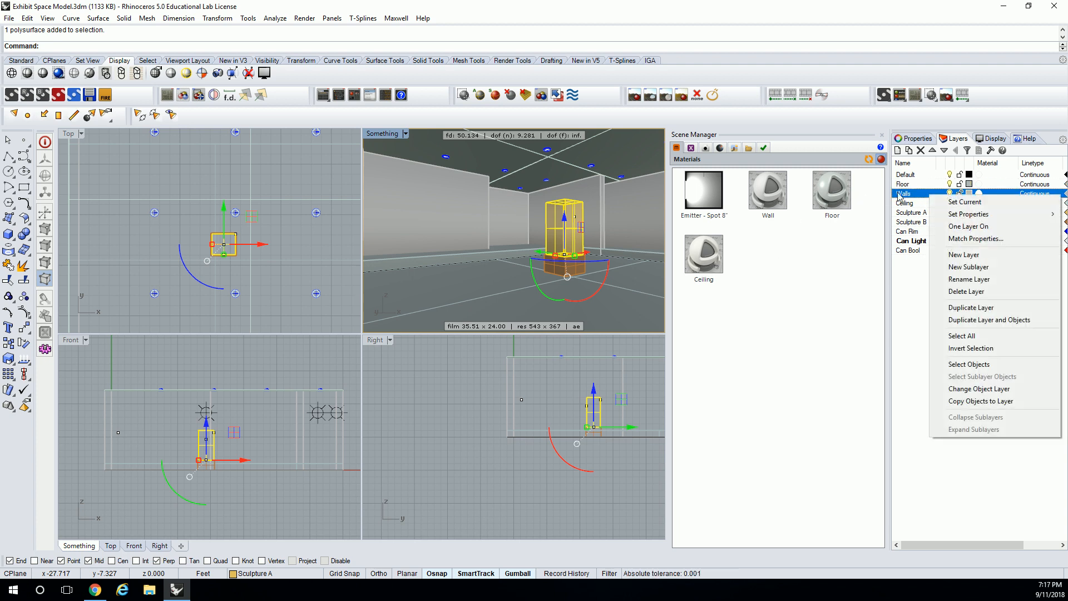
pyautogui.click(459, 197)
pyautogui.press('Escape')
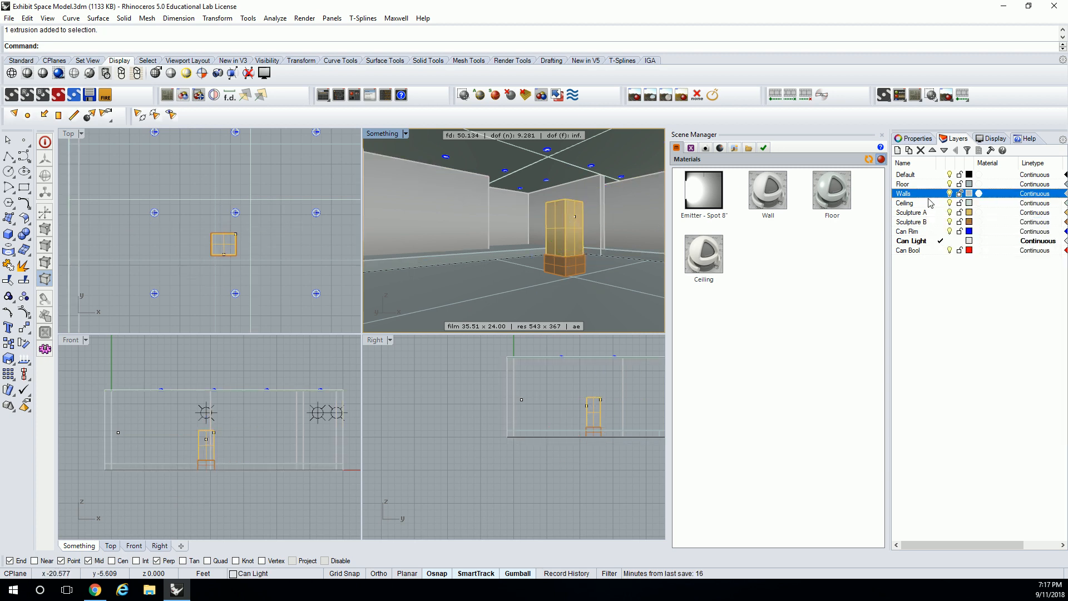
pyautogui.rightClick(919, 200)
pyautogui.click(953, 365)
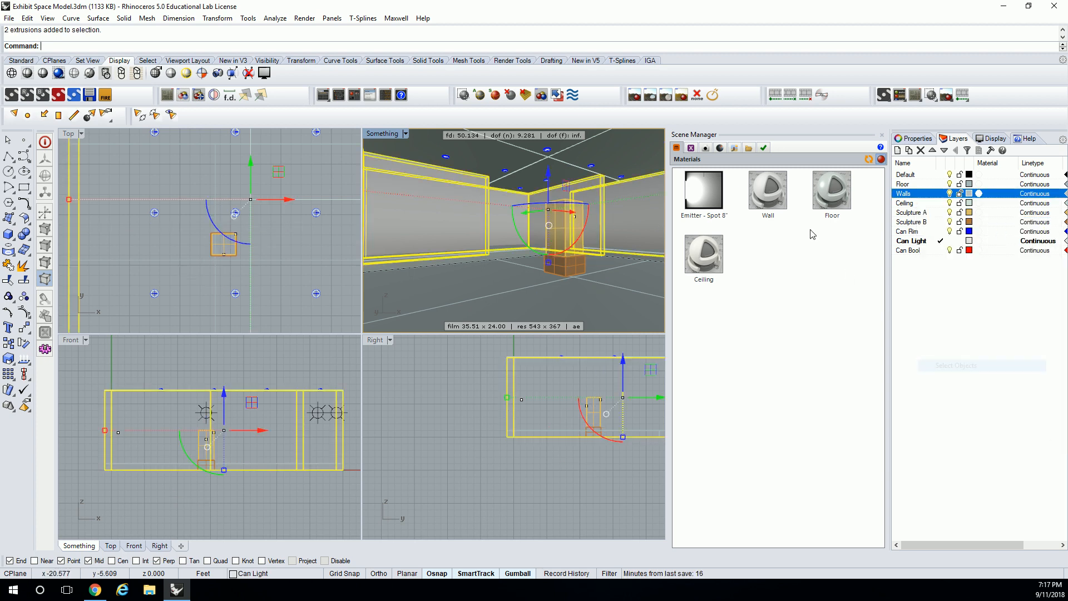
pyautogui.rightClick(775, 205)
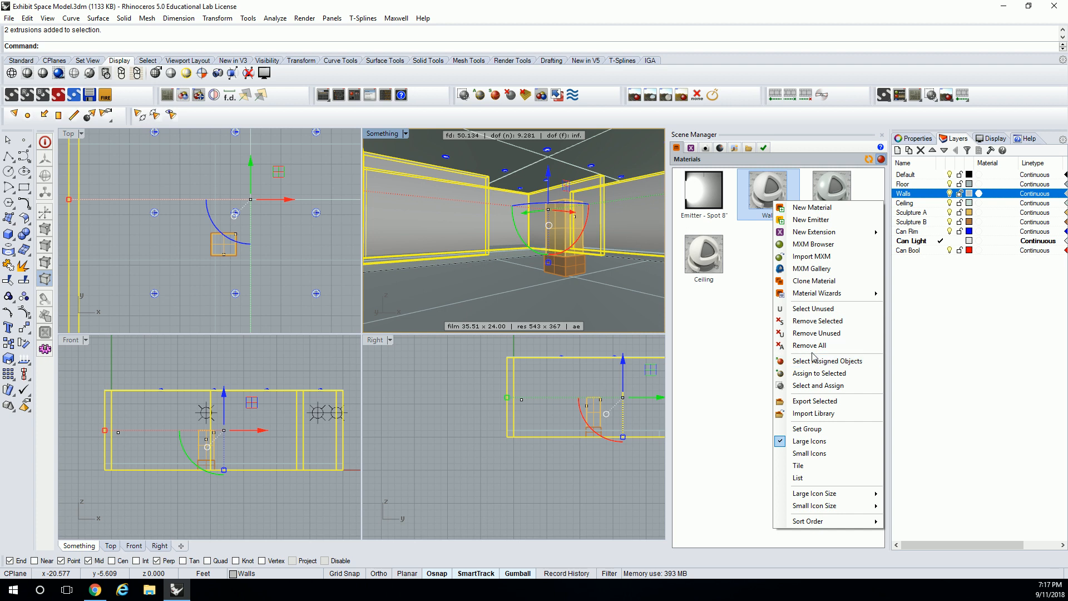
pyautogui.click(819, 374)
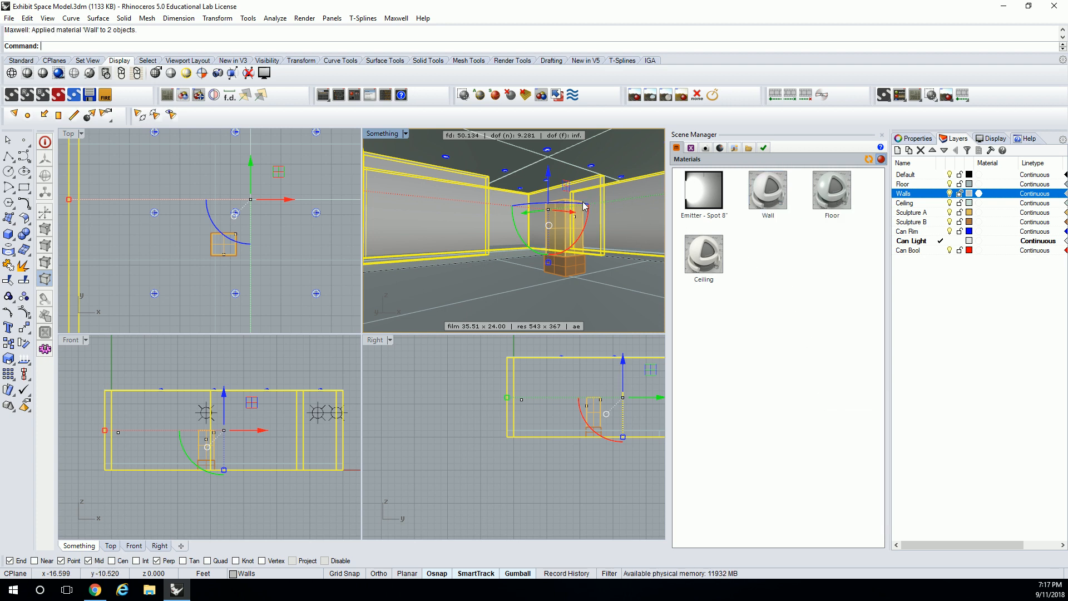
pyautogui.press('Escape')
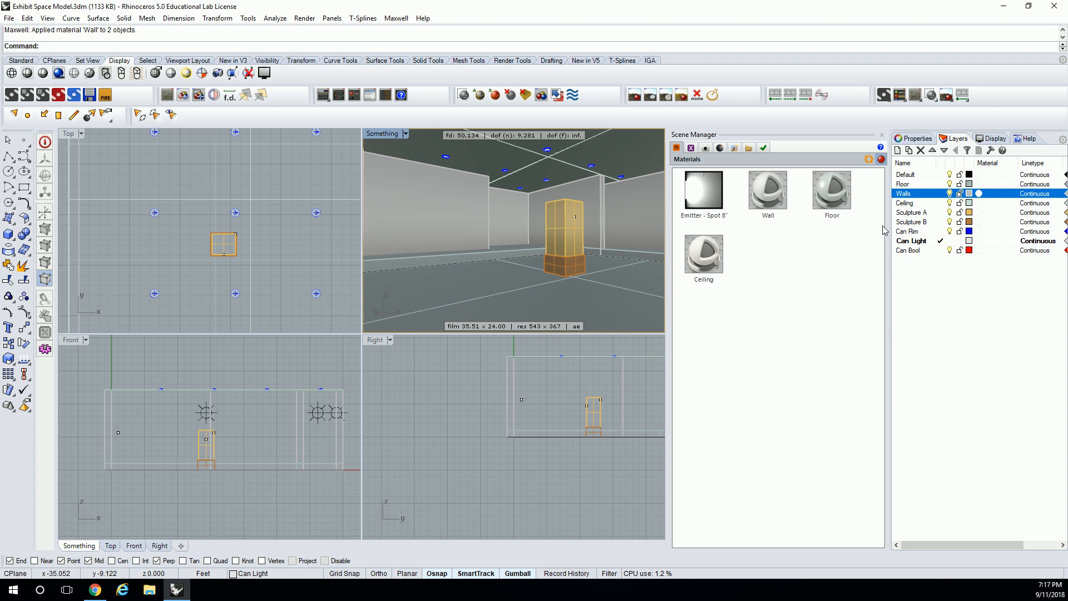
# Apply the Ceiling material directly to the Ceiling layer.
pyautogui.click(910, 206)
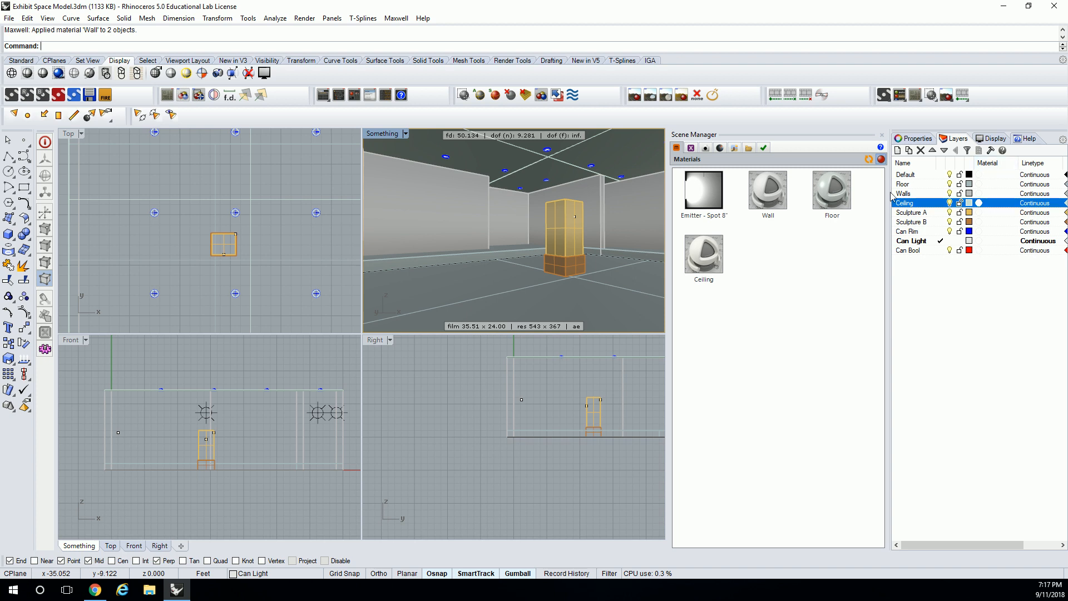
pyautogui.moveTo(704, 281); pyautogui.dragTo(995, 208)
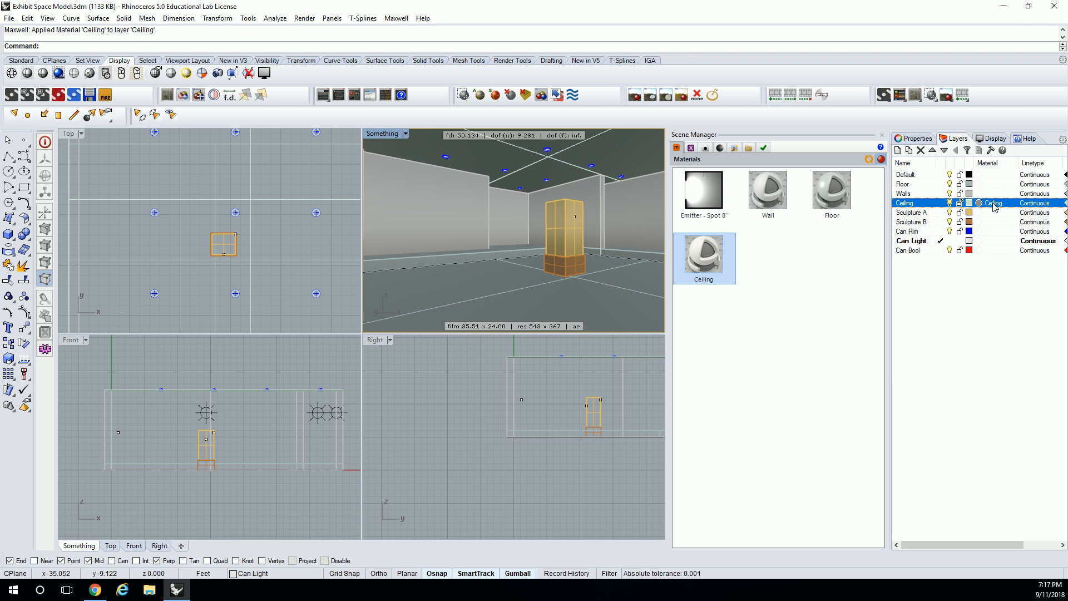
# Apply the Wall material to the Walls layer and the Floor material to the Floor layer.
pyautogui.click(771, 199)
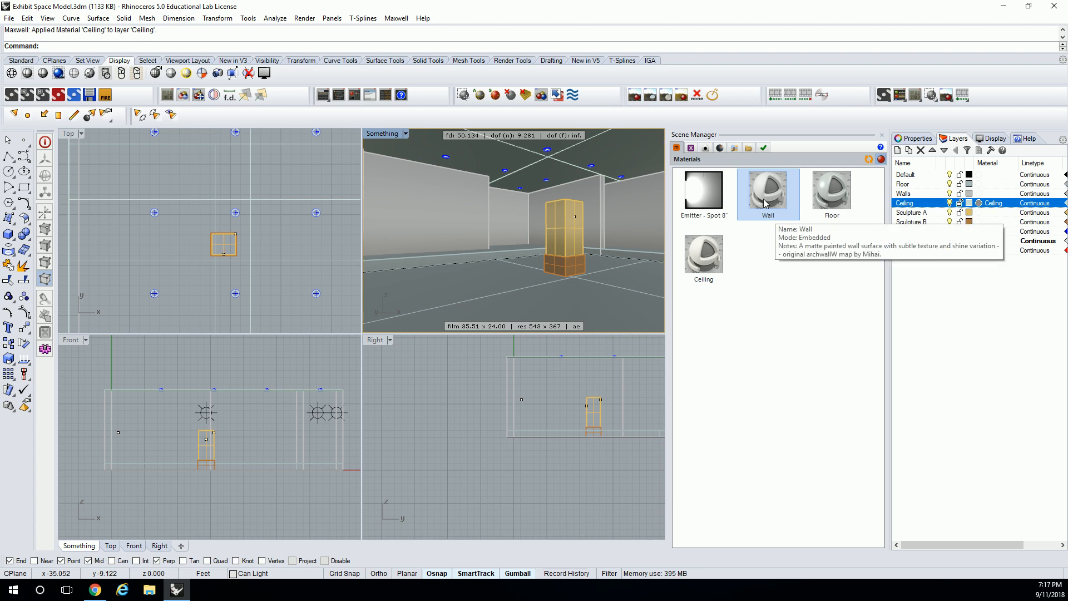
pyautogui.moveTo(782, 204); pyautogui.dragTo(989, 194)
pyautogui.moveTo(832, 192); pyautogui.dragTo(989, 186)
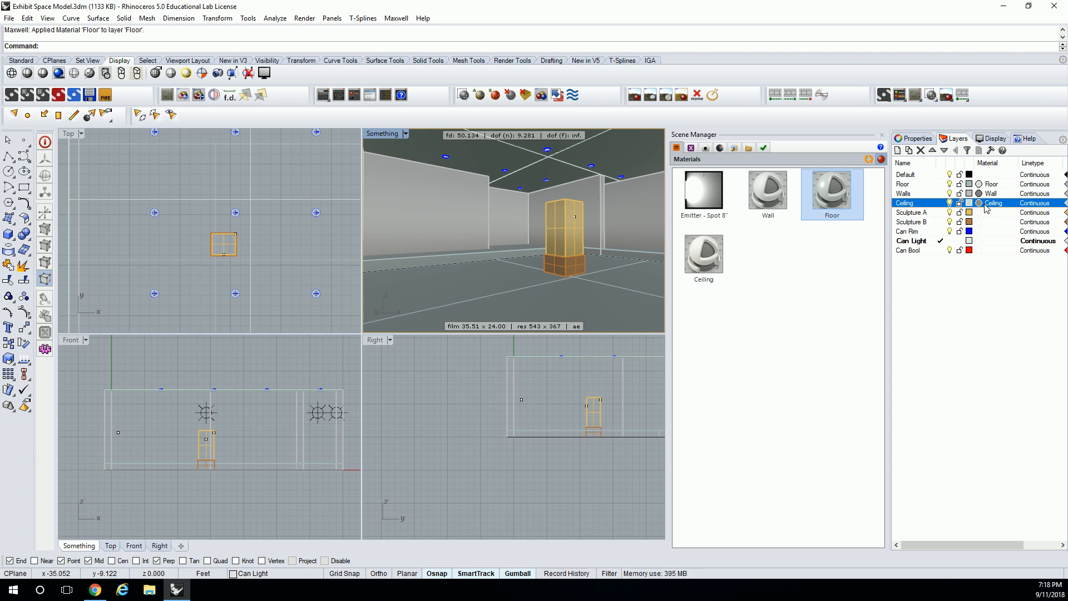
pyautogui.click(795, 248)
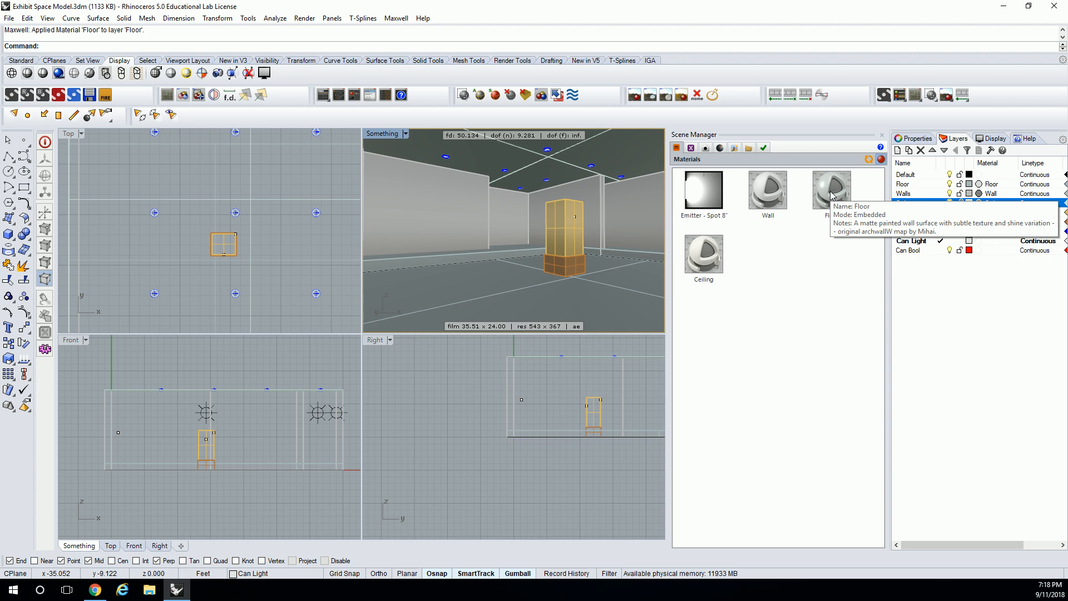
# Maximize the Something perspective viewport and look at the available rendering commands.
pyautogui.doubleClick(381, 133)
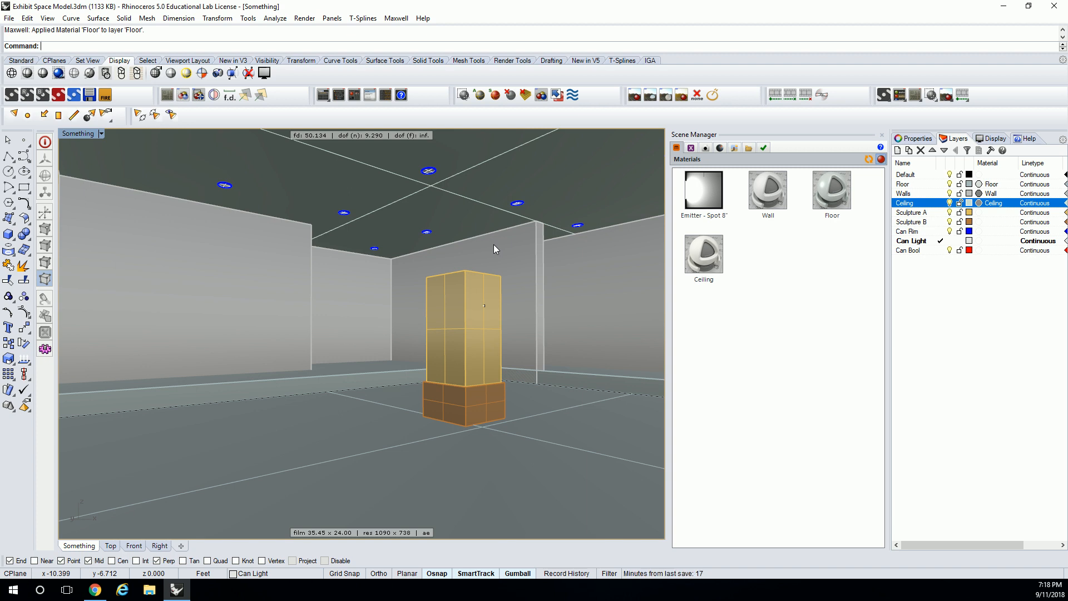
pyautogui.click(307, 20)
pyautogui.moveTo(390, 307)
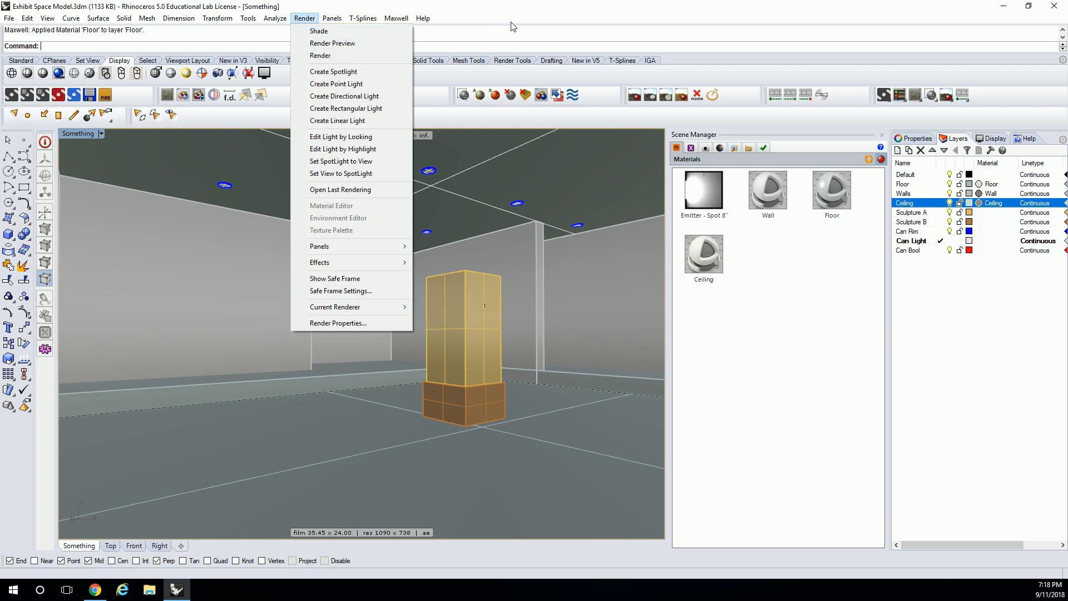
pyautogui.click(544, 33)
# Review the scene's camera, environment and output settings, and return to the materials list.
pyautogui.click(706, 148)
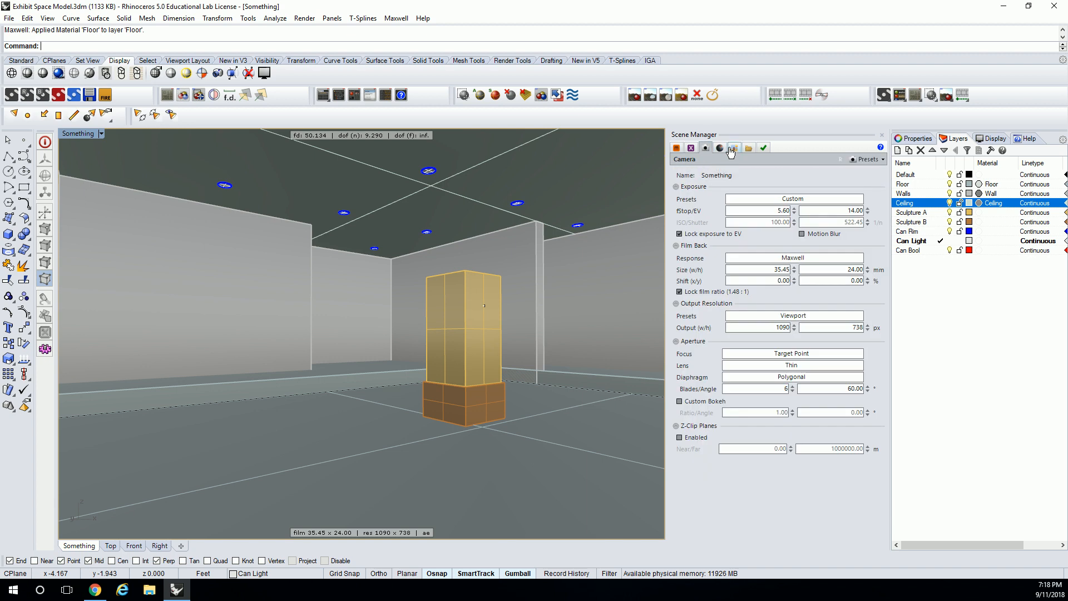
pyautogui.click(733, 148)
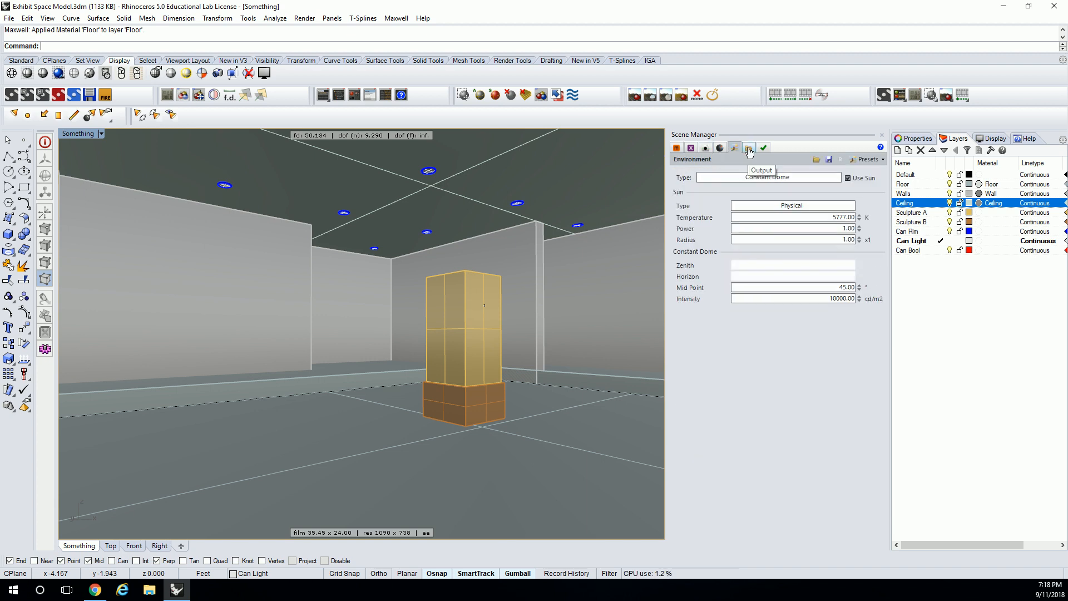
pyautogui.click(749, 149)
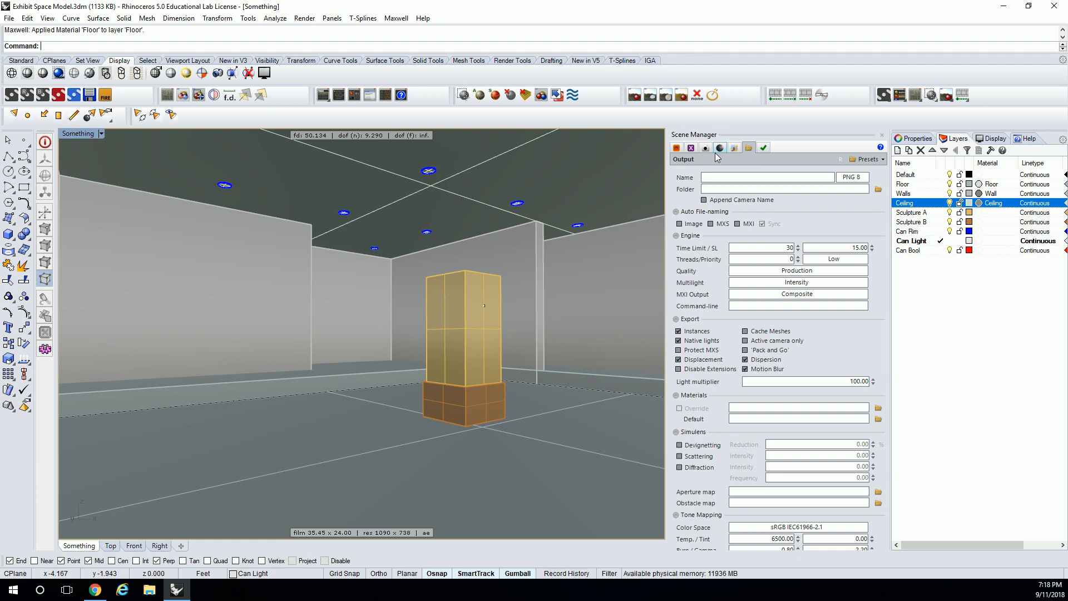
pyautogui.click(677, 148)
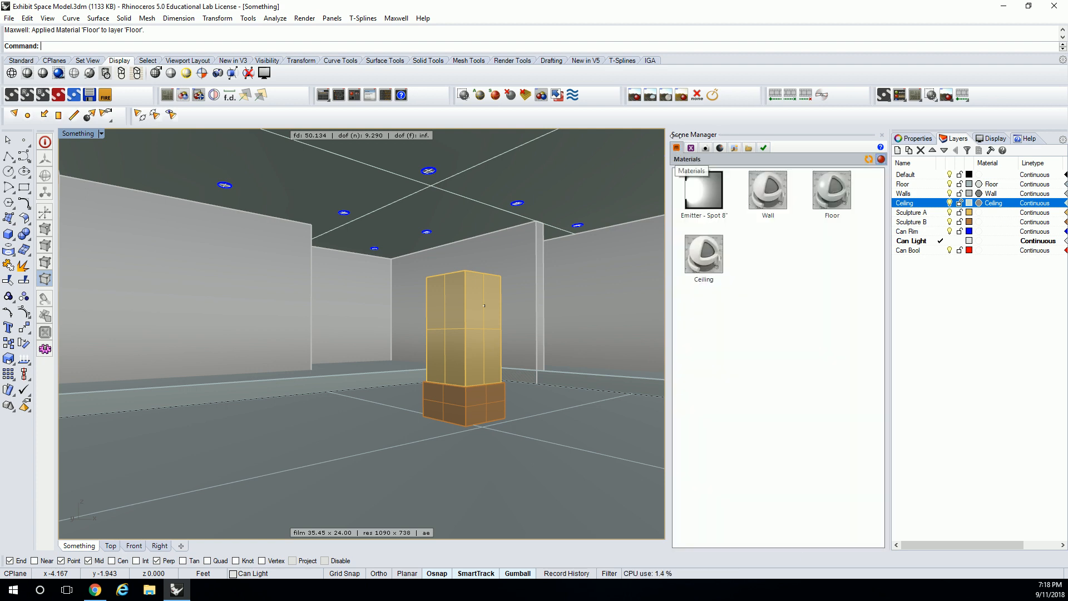
# Render the Something view in Maxwell Render, and minimize the render window to return to the Rhino model.
pyautogui.click(304, 18)
pyautogui.click(317, 45)
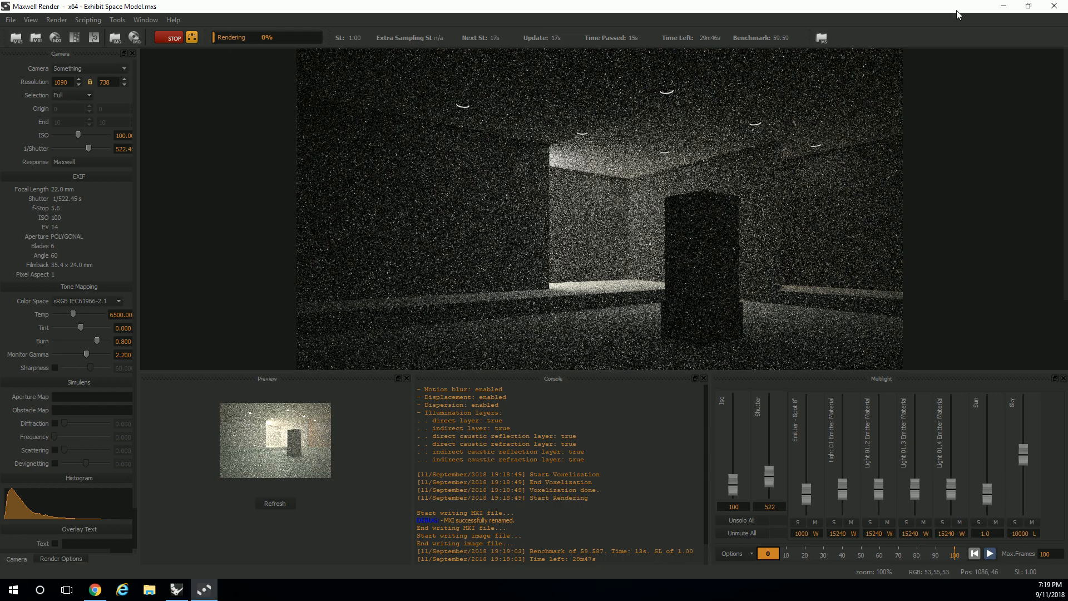
pyautogui.click(1004, 6)
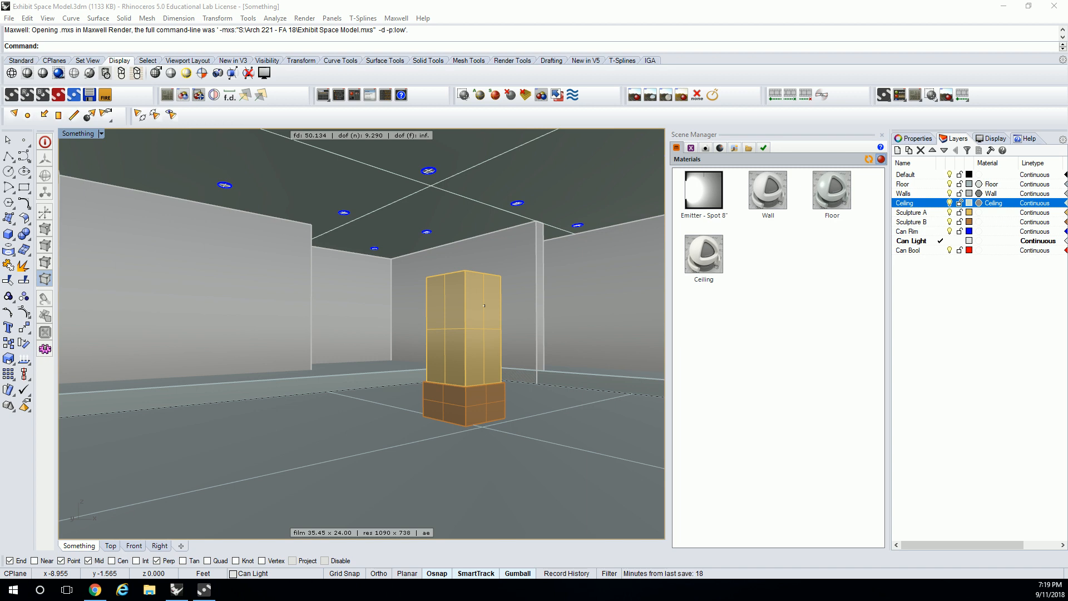
# Remove the material from the Ceiling layer and apply the Ceiling material to that layer again.
pyautogui.rightClick(992, 205)
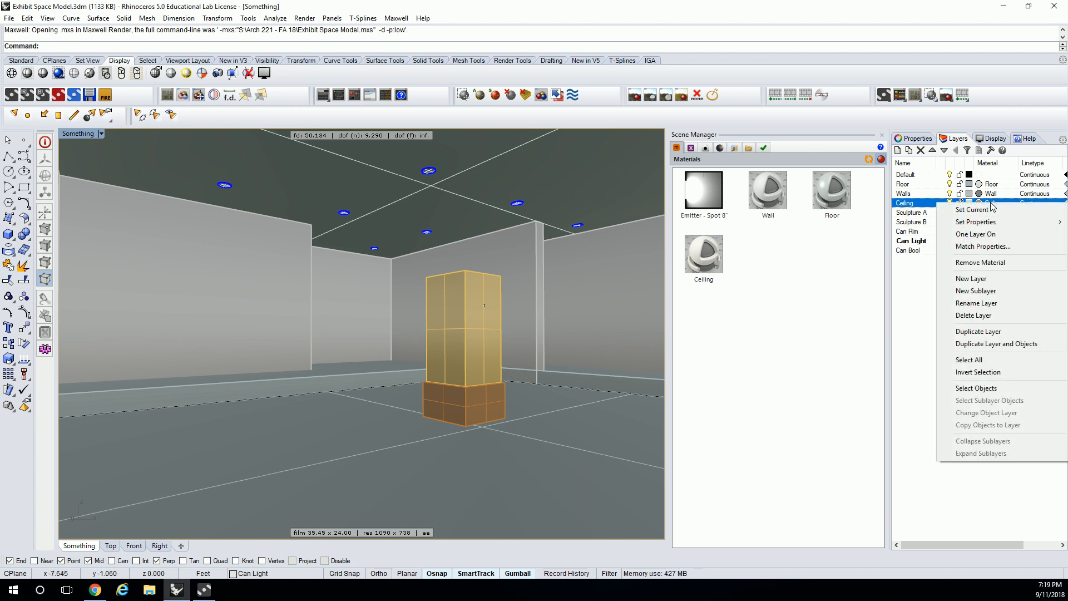
pyautogui.click(996, 262)
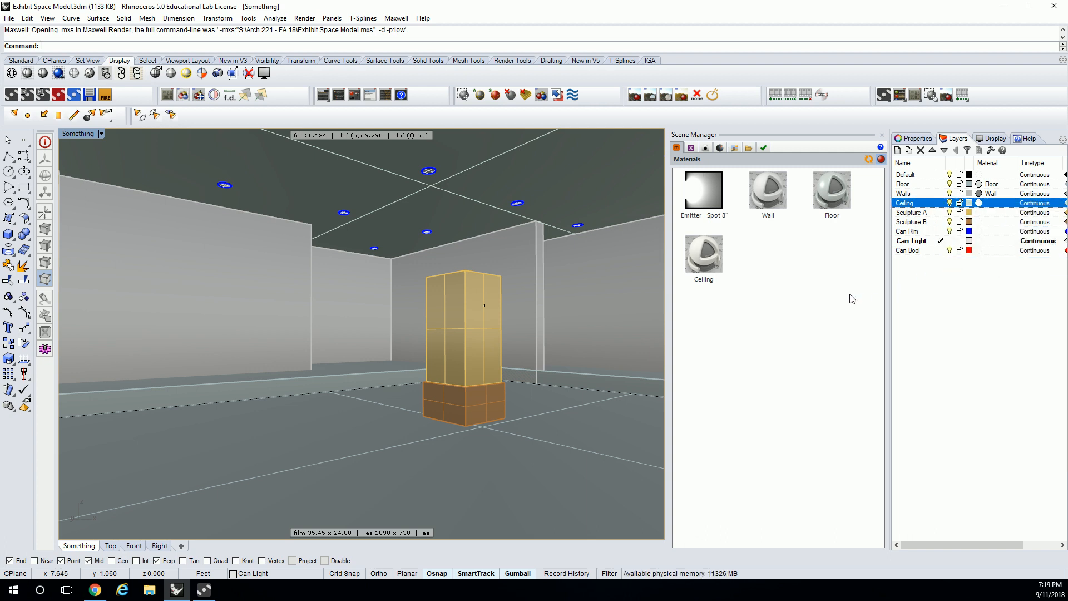
pyautogui.moveTo(704, 262); pyautogui.dragTo(990, 206)
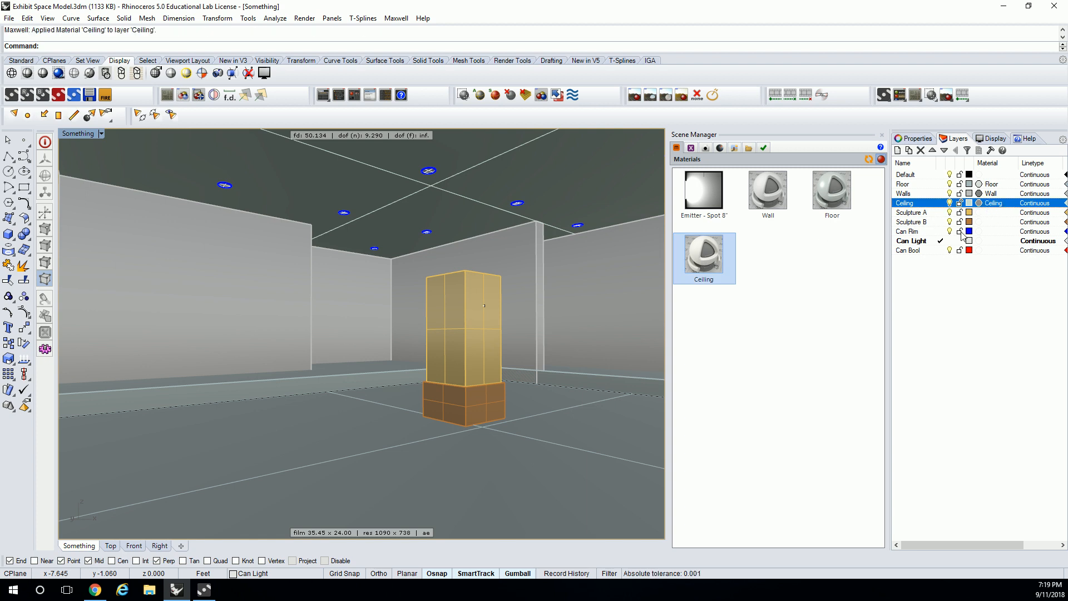
pyautogui.click(839, 324)
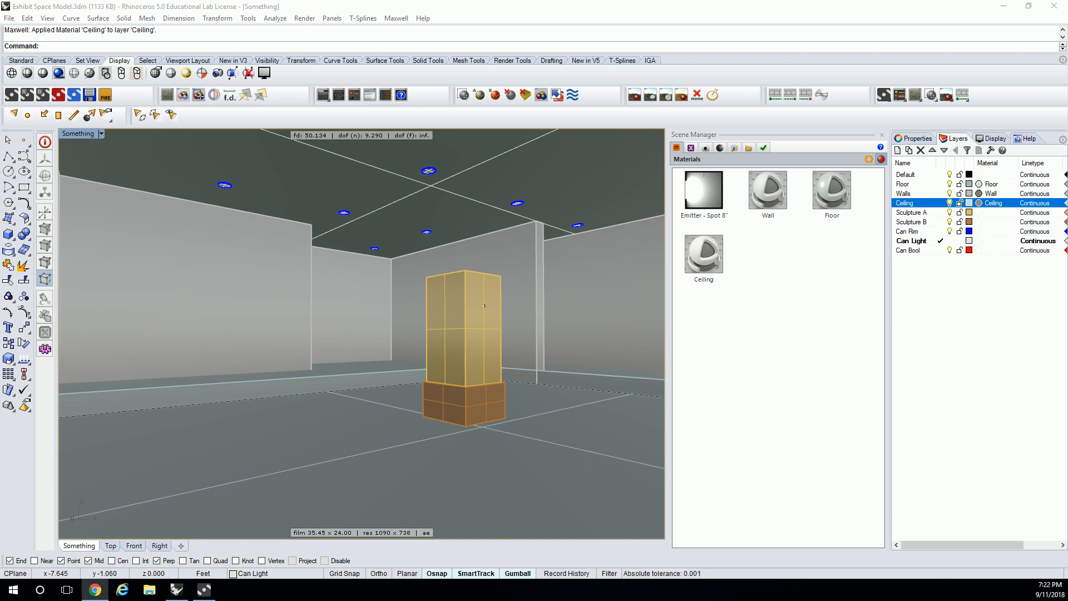
# Clone the Floor material and rename the copy Glossy Floor.
pyautogui.click(848, 217)
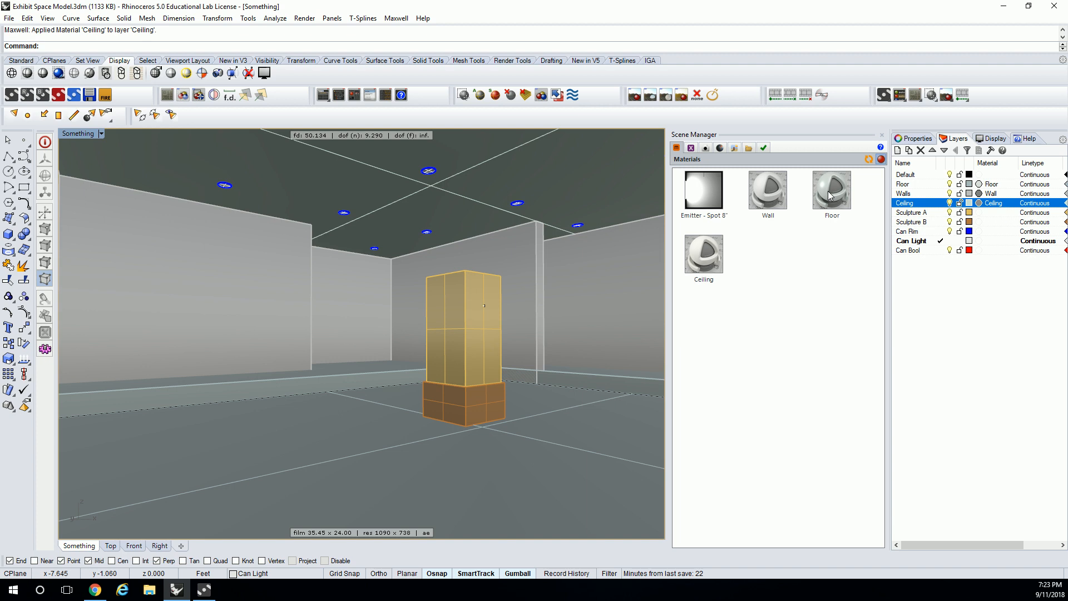
pyautogui.click(828, 191)
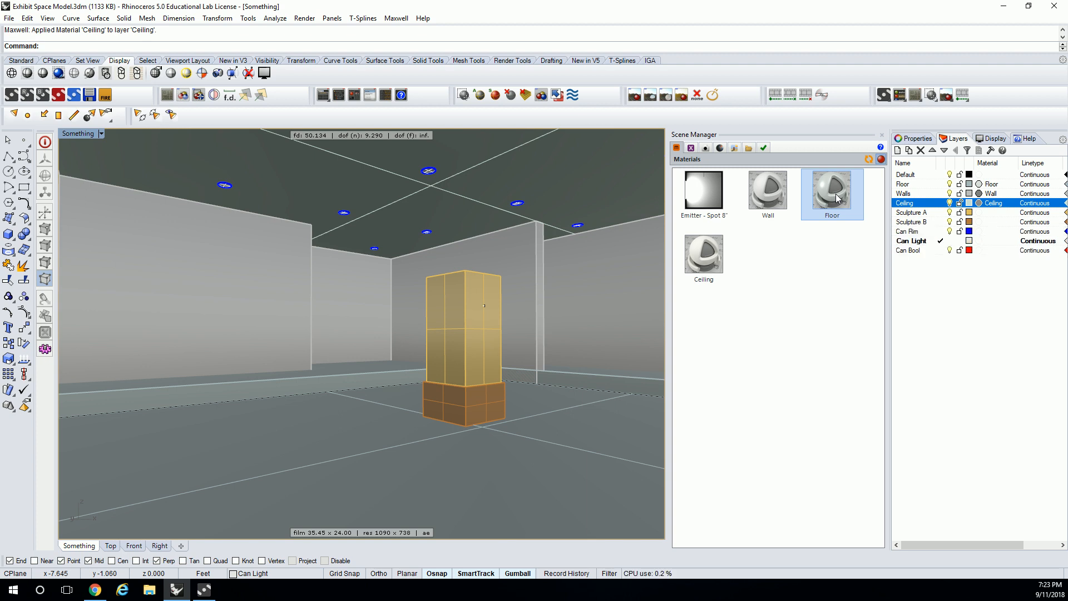
pyautogui.rightClick(837, 199)
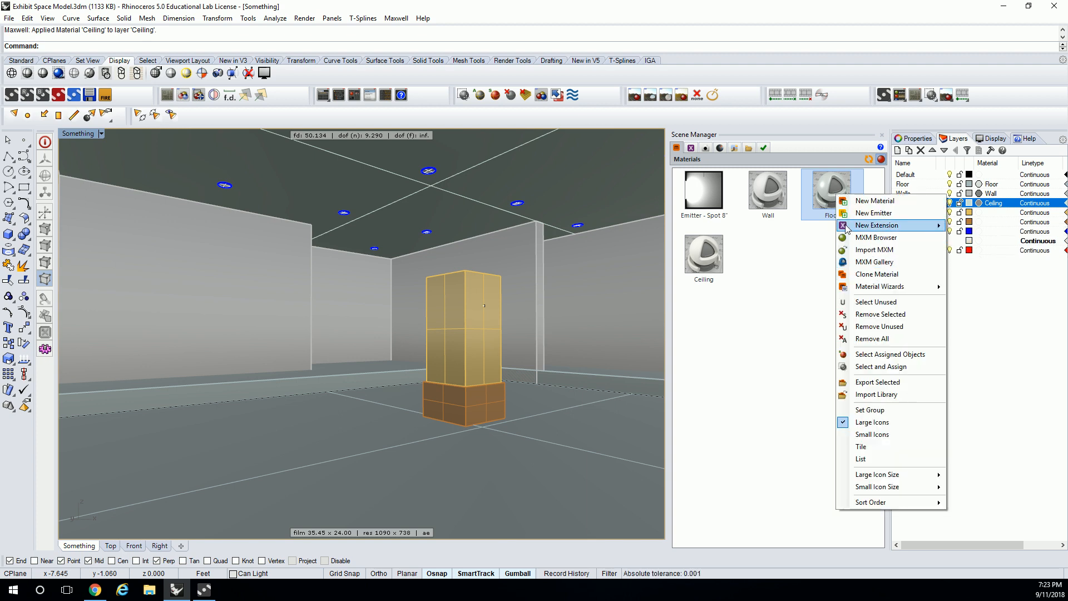
pyautogui.click(865, 276)
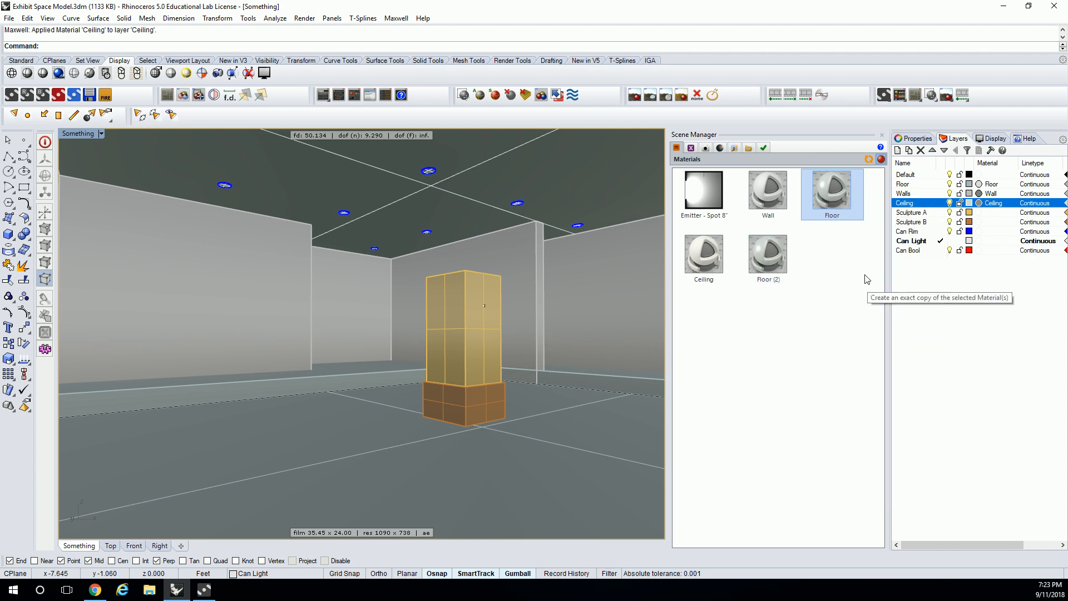
pyautogui.click(773, 282)
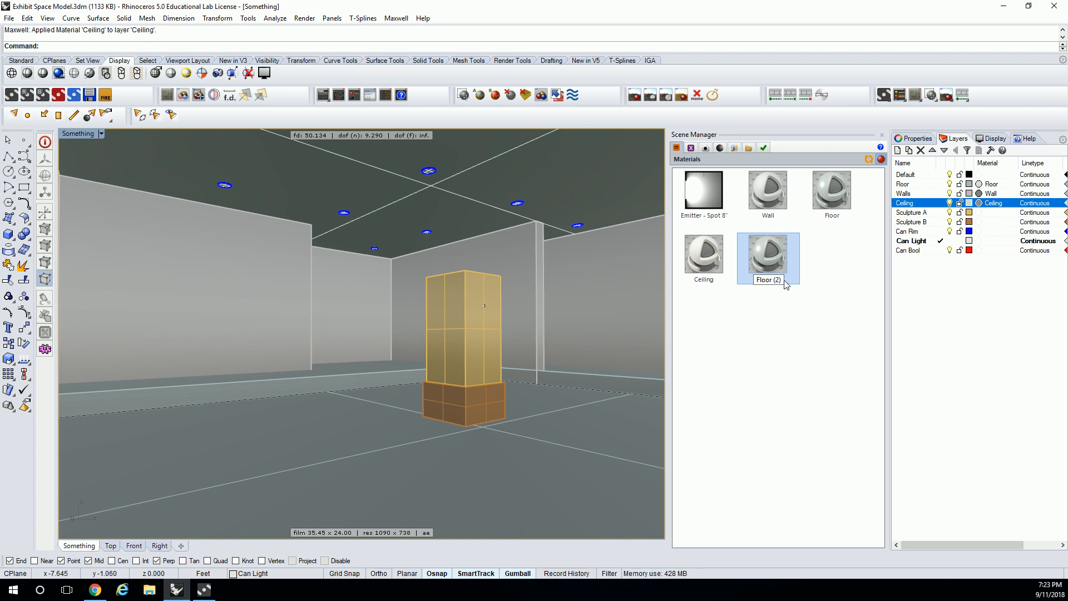
pyautogui.write('Glossy Floor')
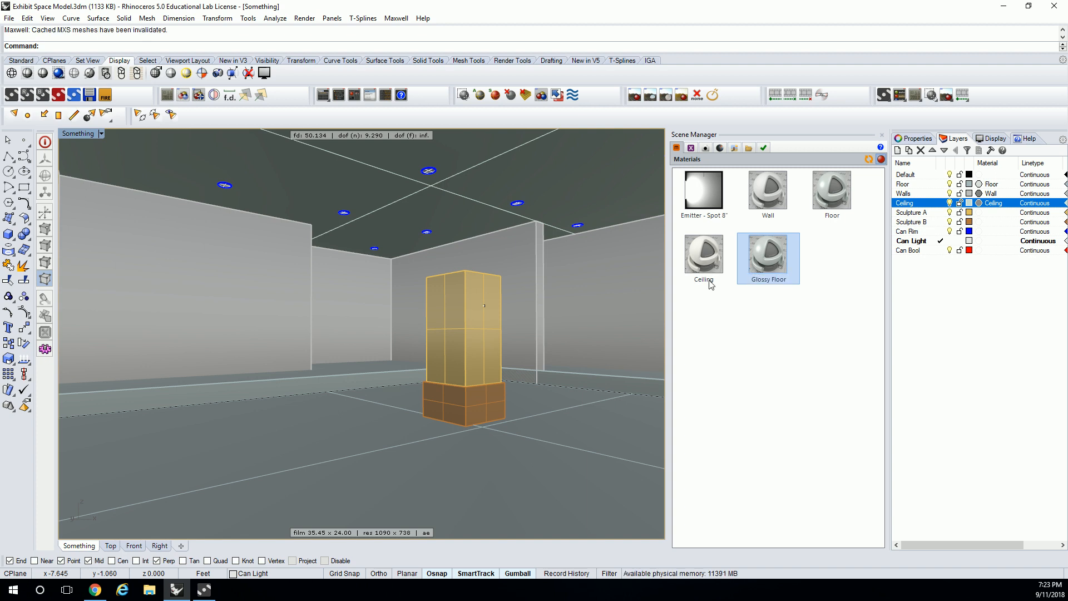
pyautogui.click(791, 324)
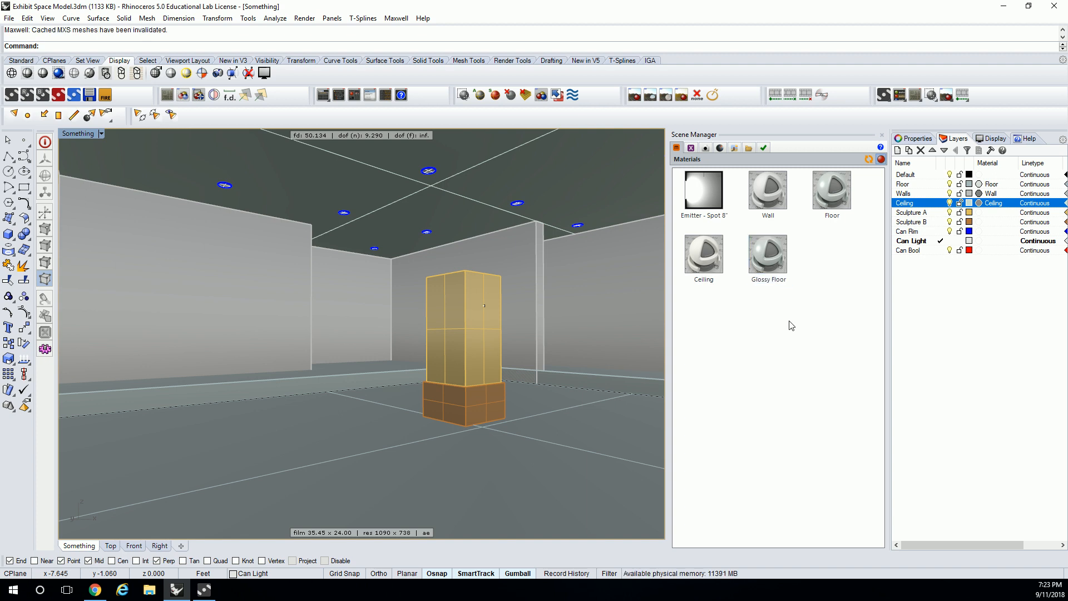
# Open the Glossy Floor material in an enlarged Material Editor and review its general and layer properties.
pyautogui.doubleClick(770, 254)
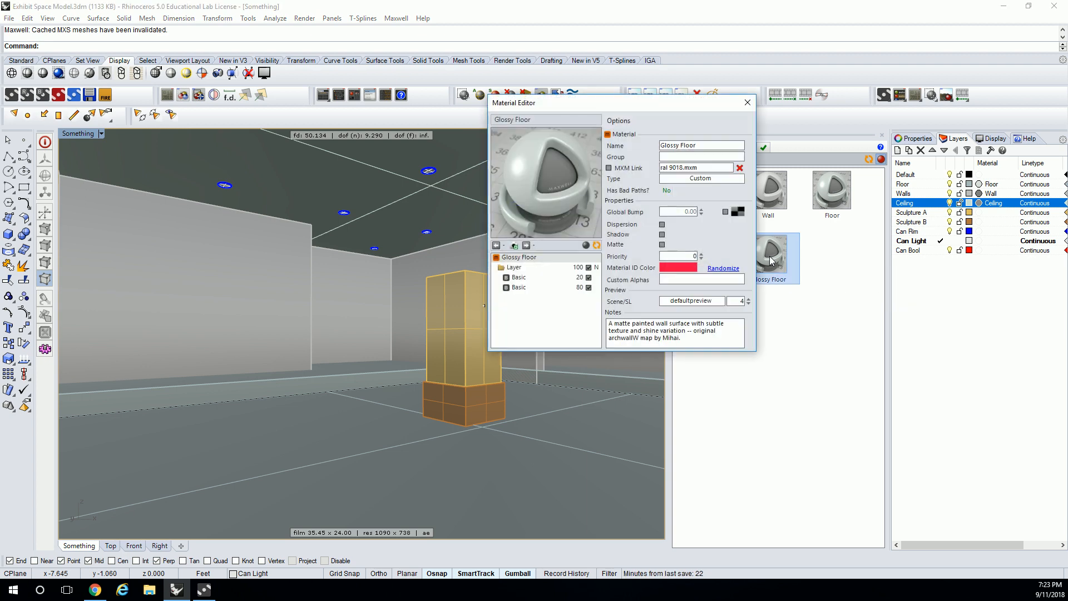
pyautogui.moveTo(755, 350); pyautogui.dragTo(804, 410)
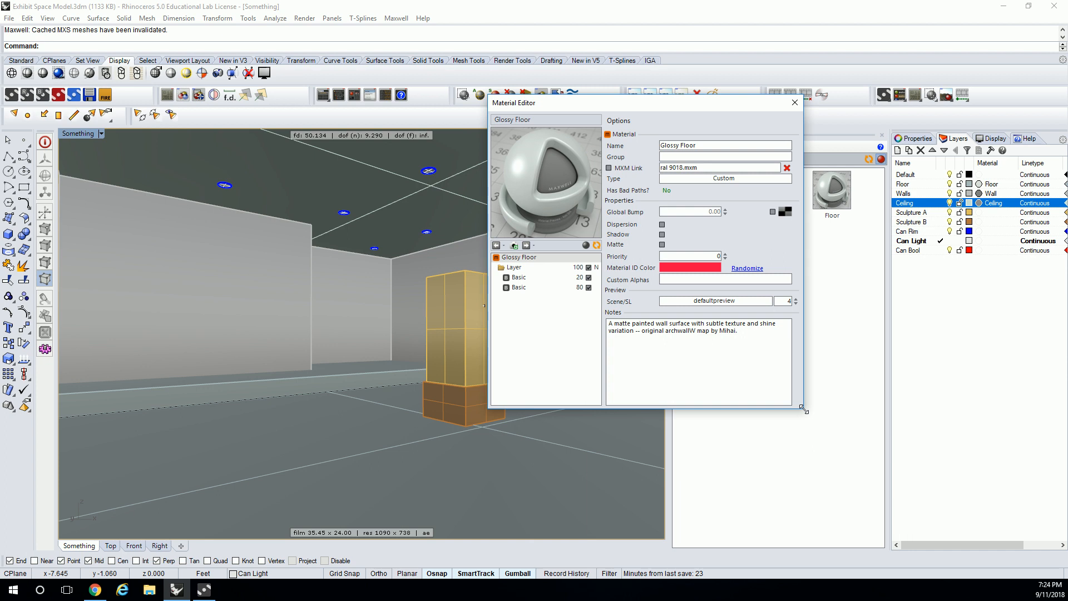
pyautogui.click(539, 268)
pyautogui.click(536, 258)
pyautogui.click(663, 244)
pyautogui.click(554, 268)
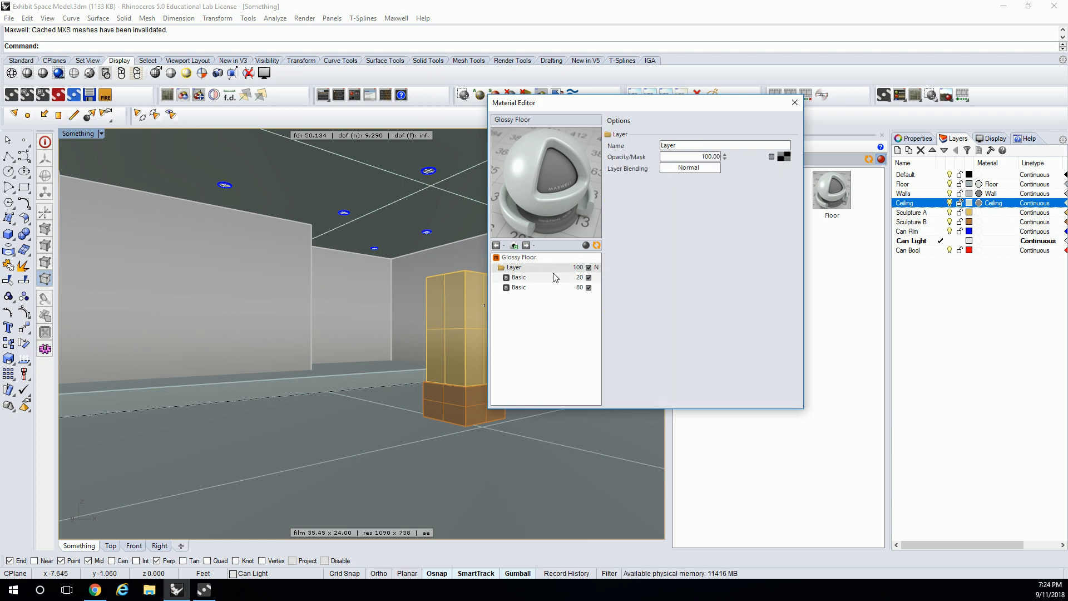
# Compare the weight, reflectance and roughness settings of the two Basic BSDFs in the Glossy Floor material.
pyautogui.click(519, 279)
pyautogui.click(524, 289)
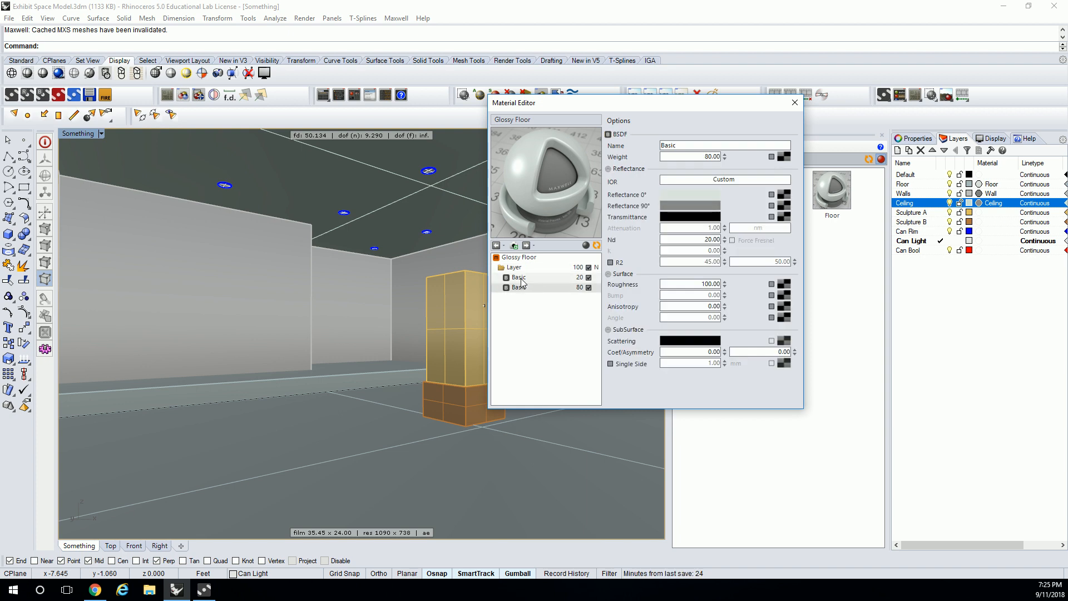
pyautogui.click(522, 278)
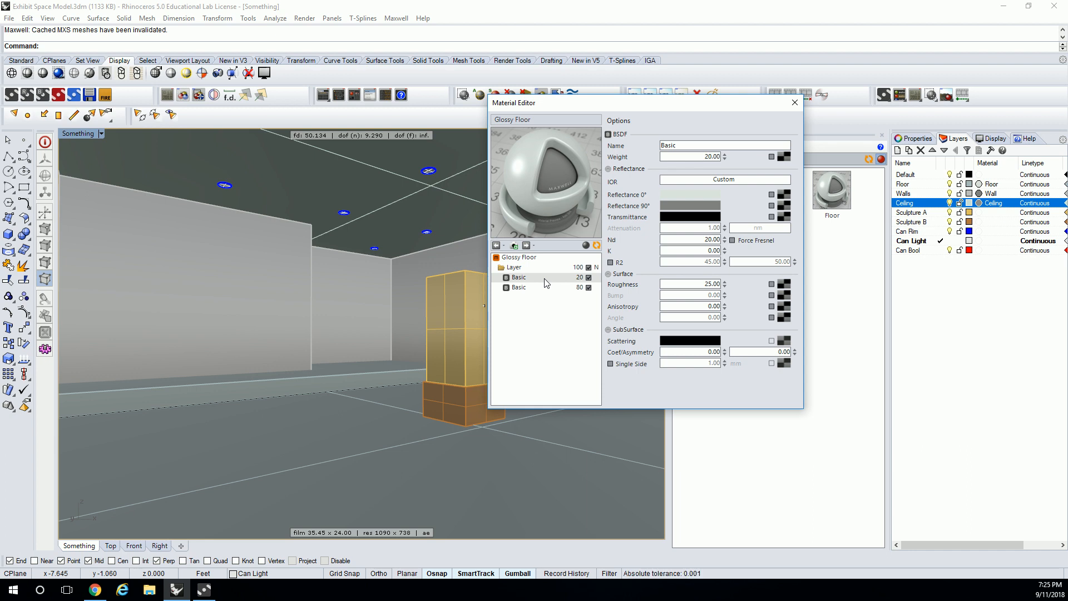
pyautogui.click(520, 288)
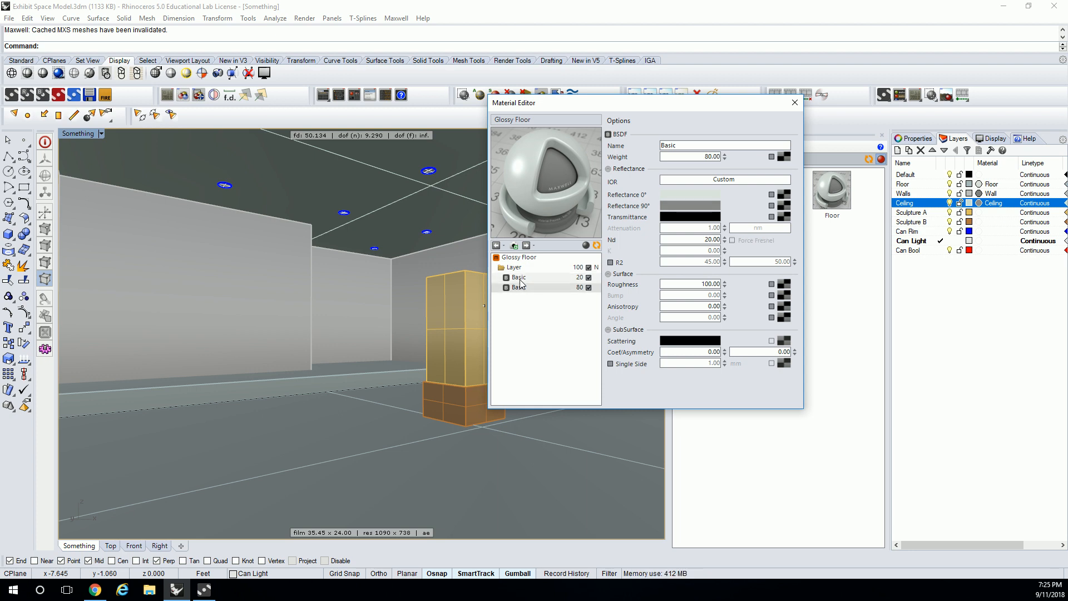
pyautogui.click(520, 278)
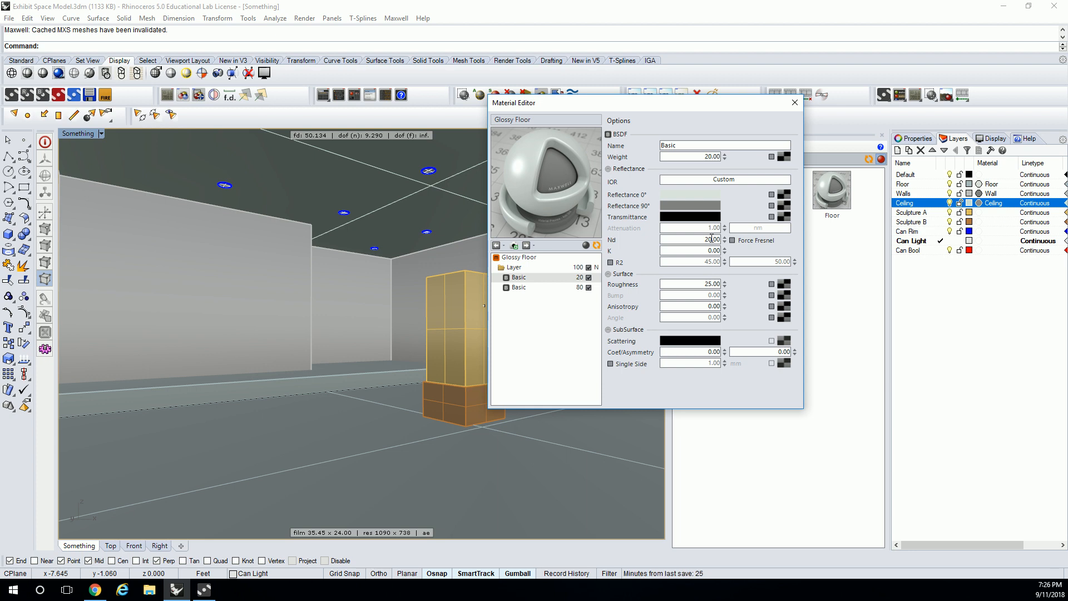
pyautogui.moveTo(685, 195)
pyautogui.click(534, 259)
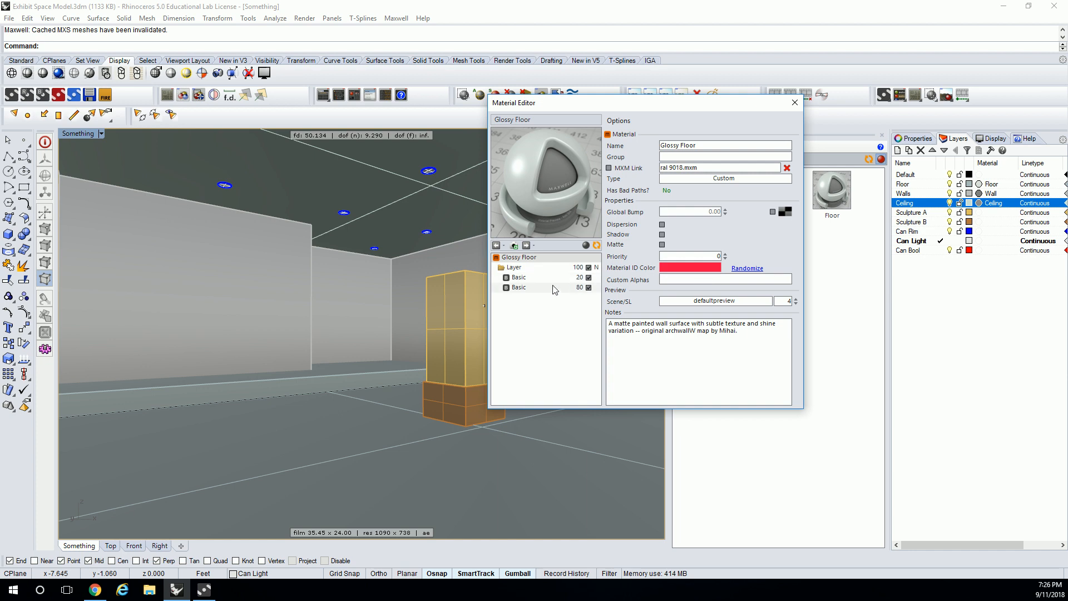
# Set the Reflectance 0° color of the weight-20 Basic BSDF to a neutral light gray and refresh the material preview.
pyautogui.click(530, 281)
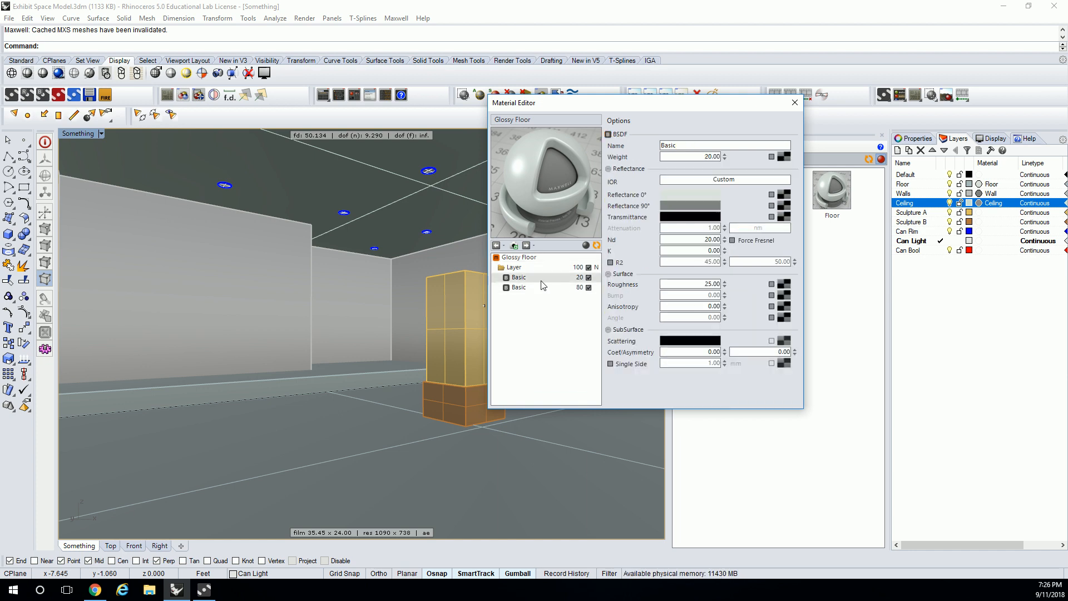
pyautogui.click(686, 196)
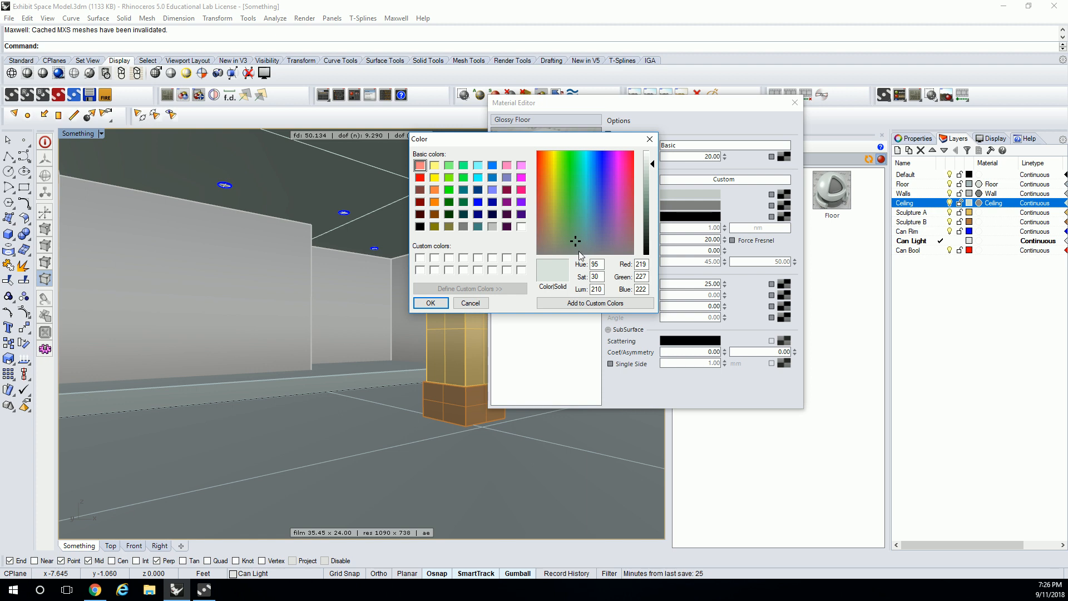
pyautogui.moveTo(577, 244); pyautogui.dragTo(578, 264)
pyautogui.click(433, 302)
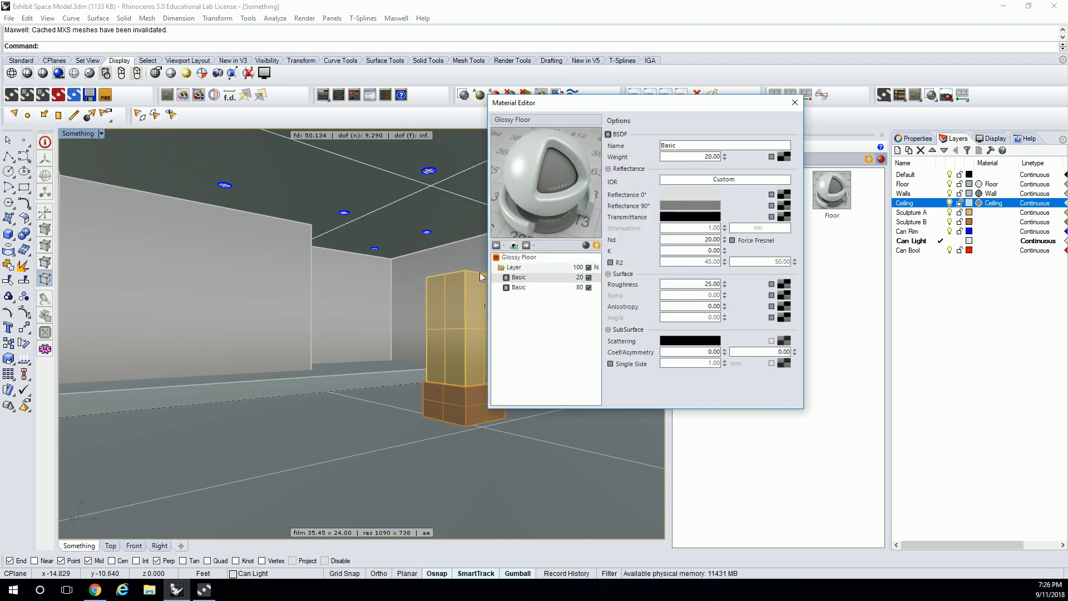
pyautogui.click(596, 251)
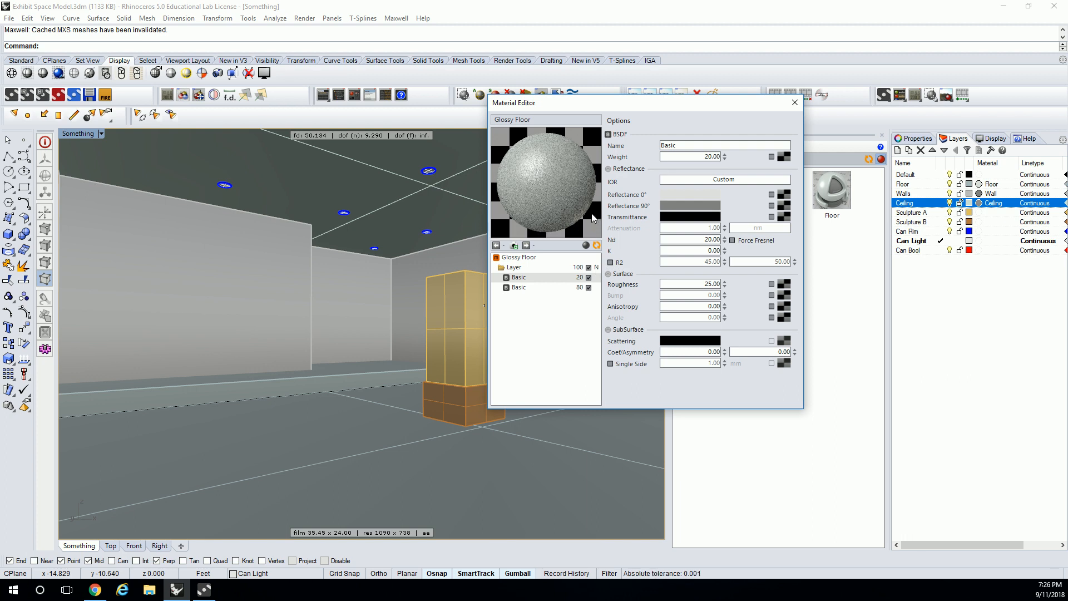
# Set the Reflectance 0° color of the weight-80 Basic BSDF to neutral gray 223, 223, 223 and refresh the material preview.
pyautogui.click(672, 206)
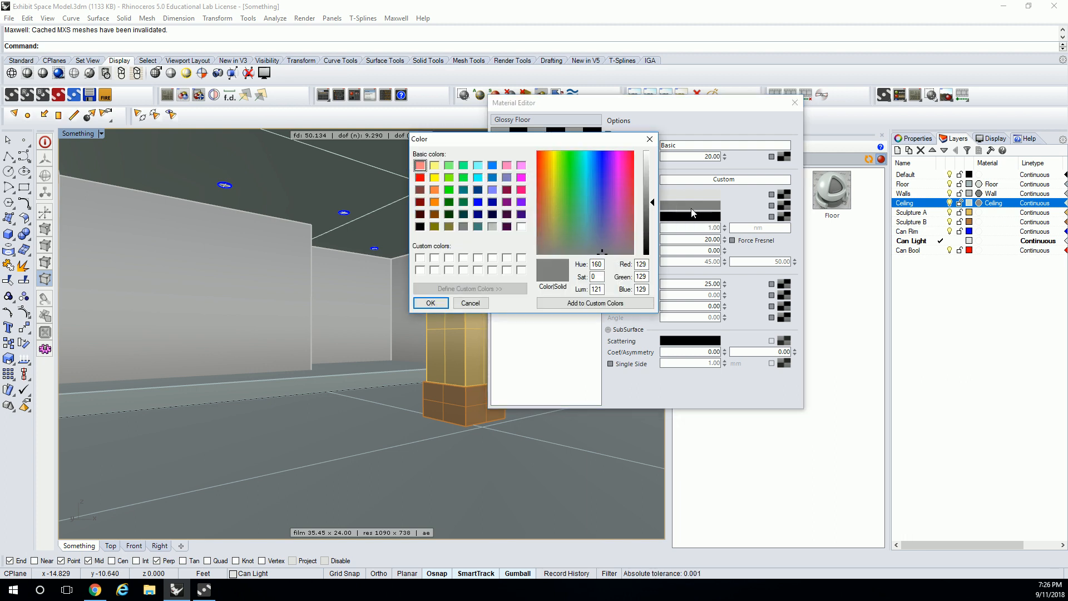
pyautogui.click(470, 303)
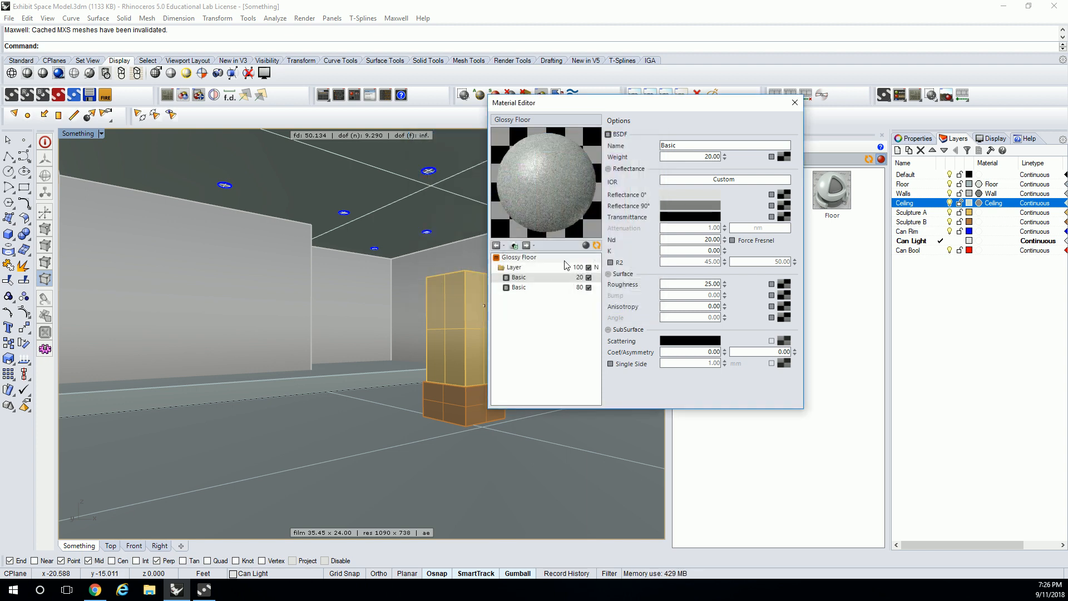
pyautogui.click(560, 288)
pyautogui.click(677, 192)
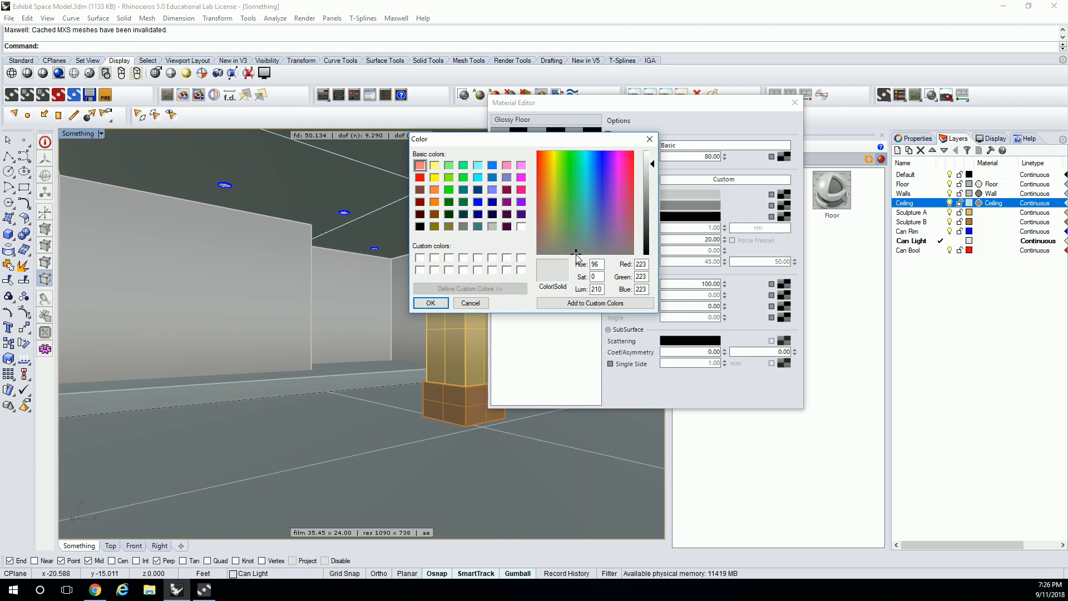
pyautogui.click(430, 303)
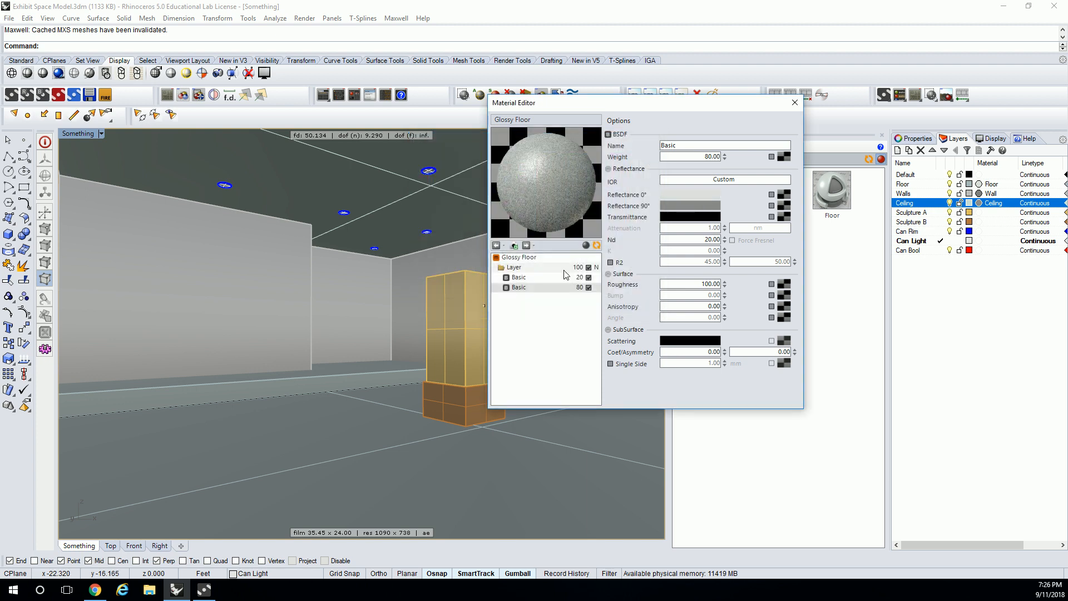
pyautogui.click(597, 246)
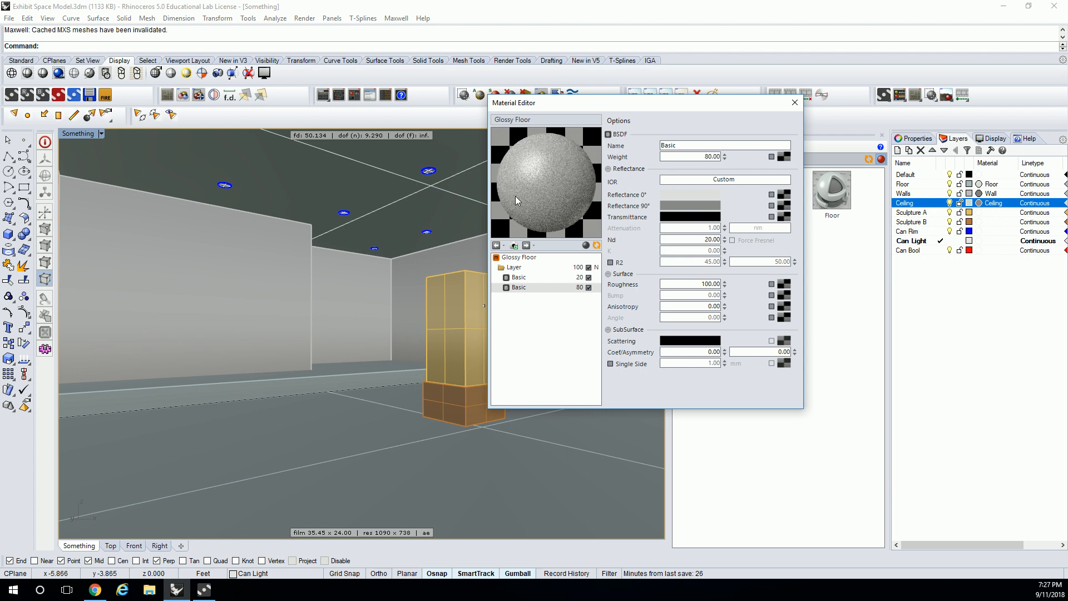
# Compare the two Basic BSDFs, set the weight-20 one's Reflectance 0° color to white 255, 255, 255 and refresh the preview.
pyautogui.click(550, 279)
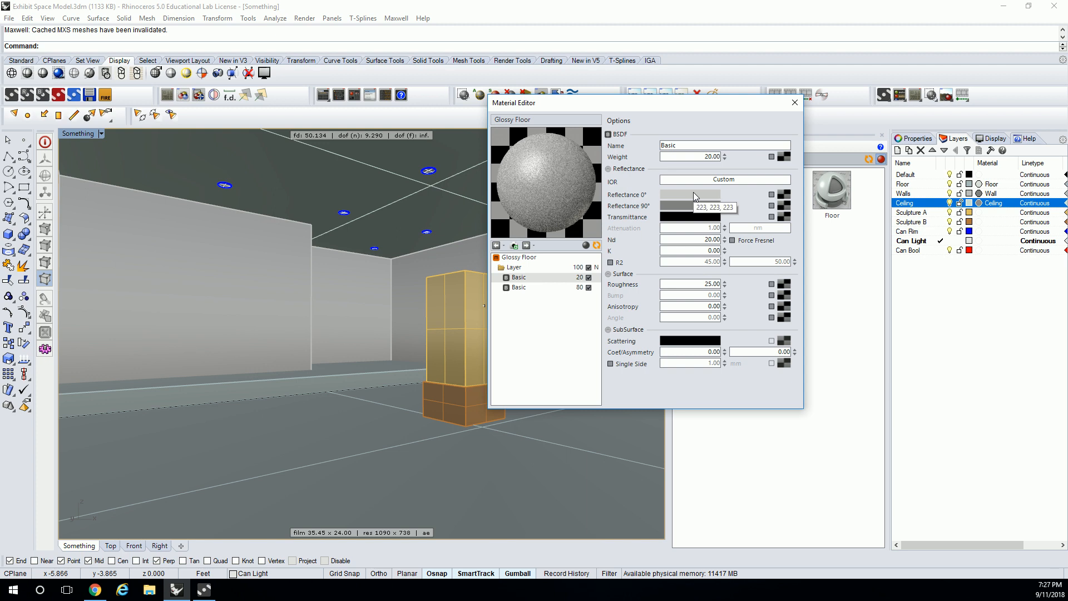
pyautogui.click(579, 288)
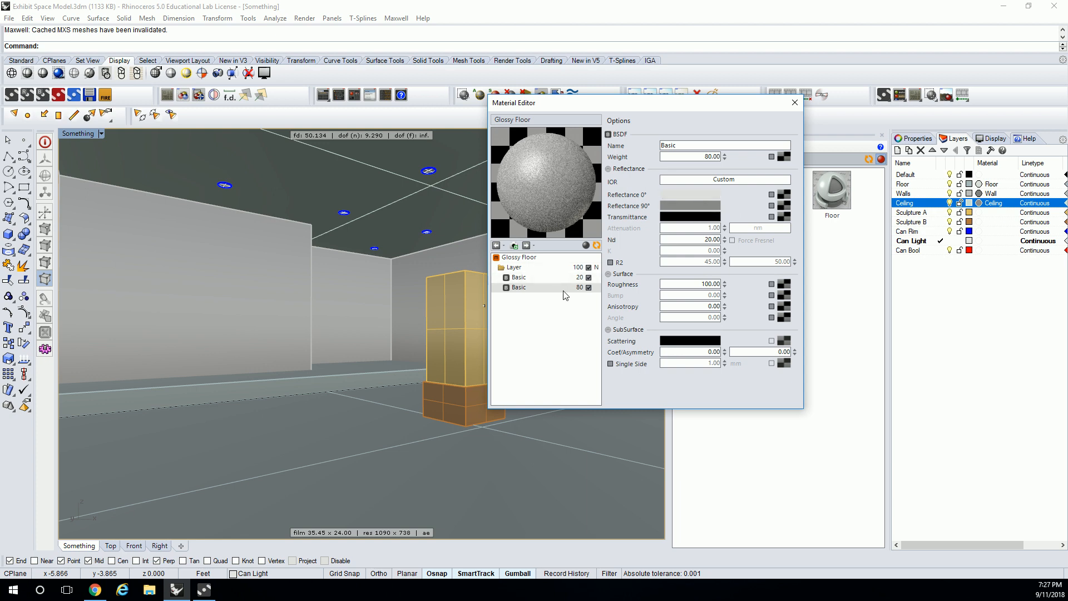
pyautogui.click(551, 278)
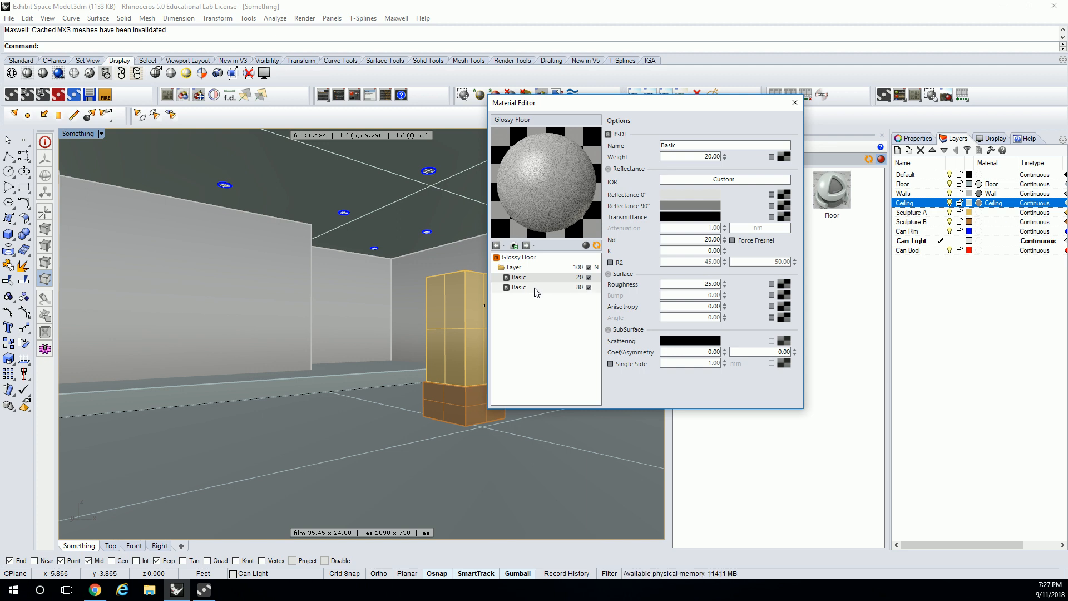
pyautogui.click(537, 290)
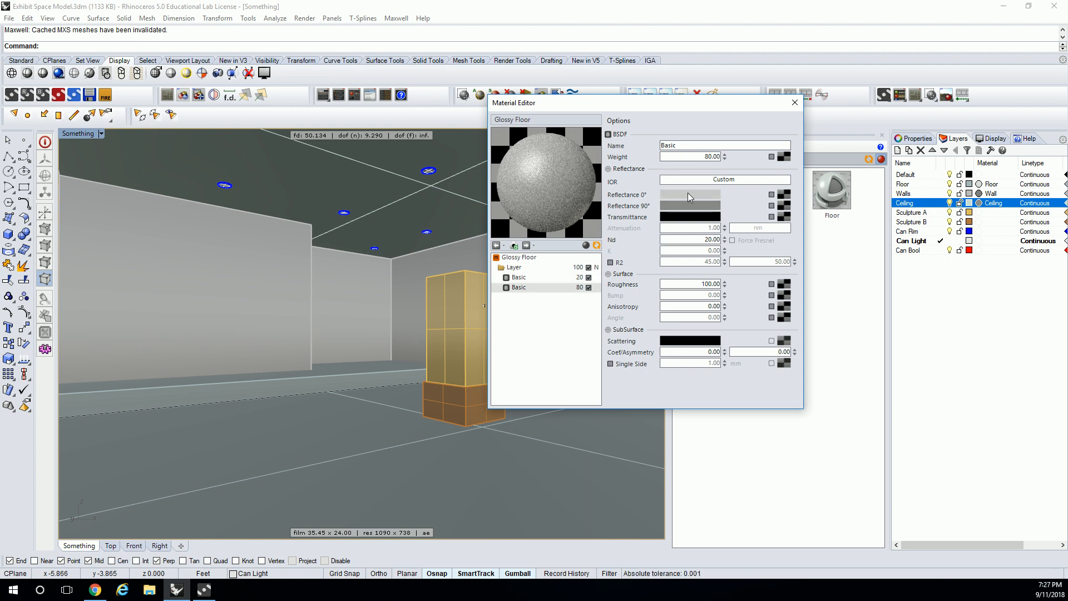
pyautogui.click(541, 277)
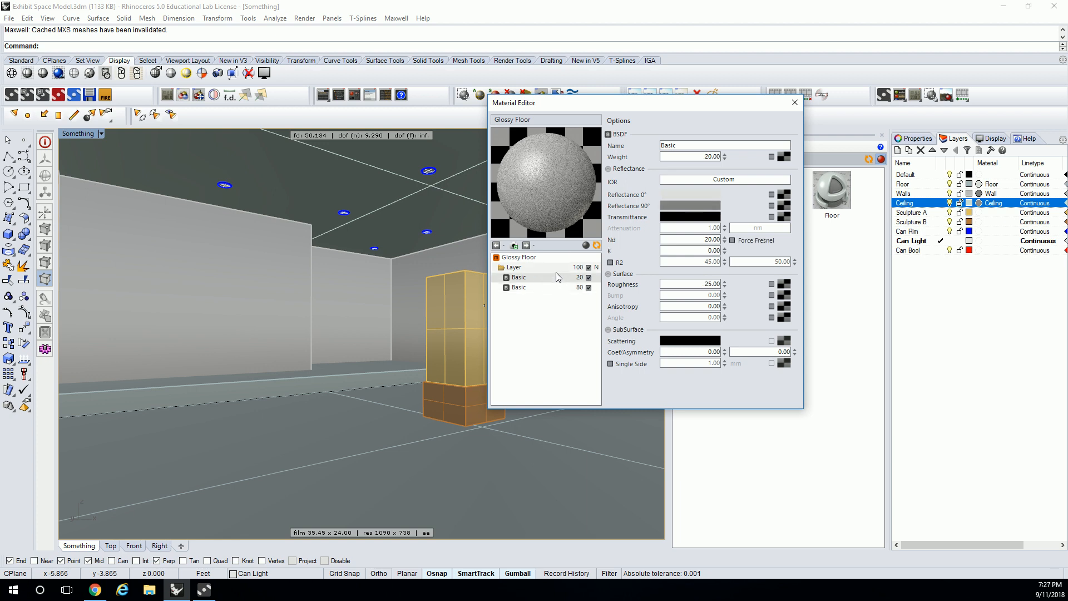
pyautogui.click(684, 195)
pyautogui.moveTo(652, 161); pyautogui.dragTo(653, 150)
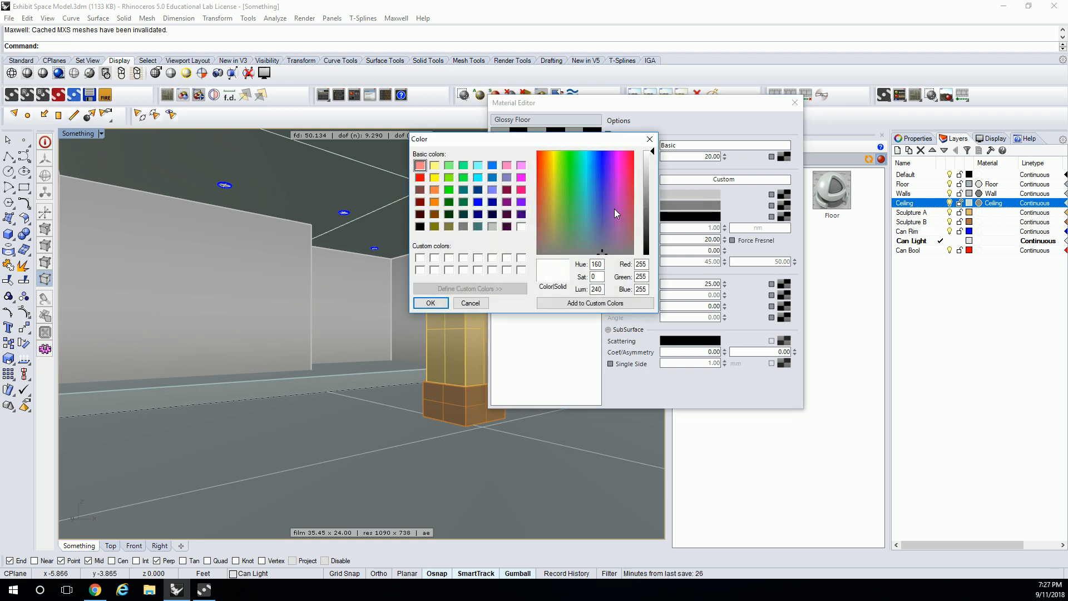
pyautogui.click(439, 303)
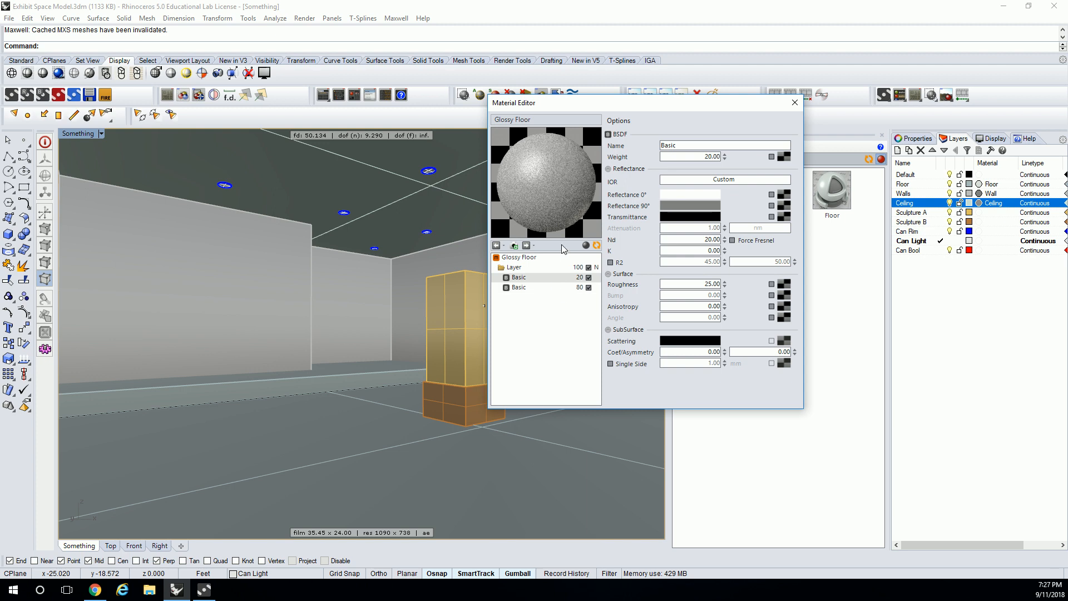
pyautogui.click(596, 246)
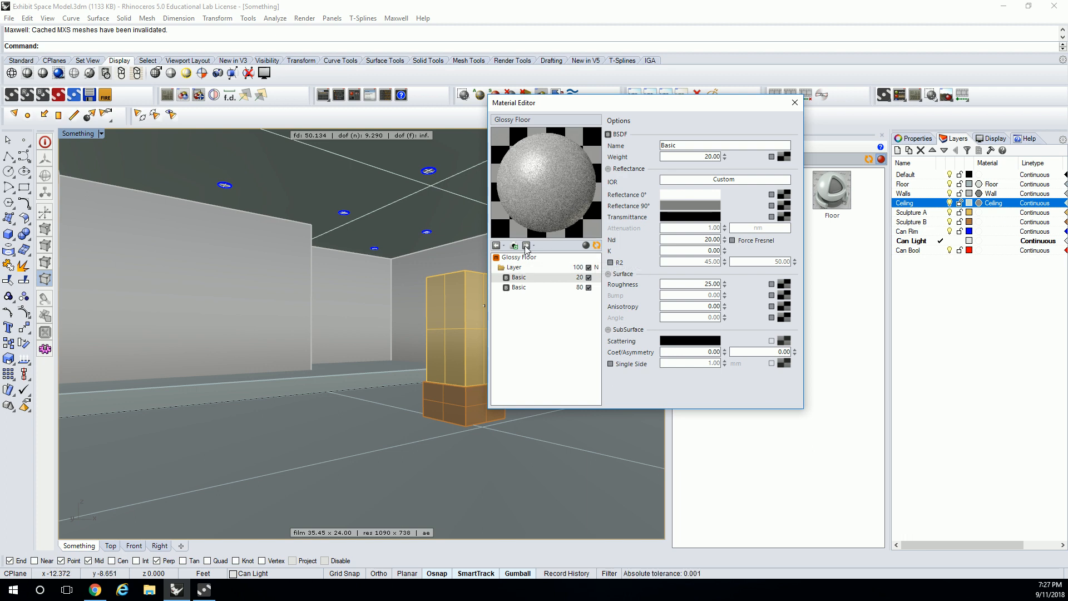
# Darken the Reflectance 0° color of the weight-80 Basic BSDF to gray 149, 149, 149 and refresh the material preview.
pyautogui.click(519, 287)
pyautogui.click(686, 194)
pyautogui.moveTo(653, 164); pyautogui.dragTo(654, 194)
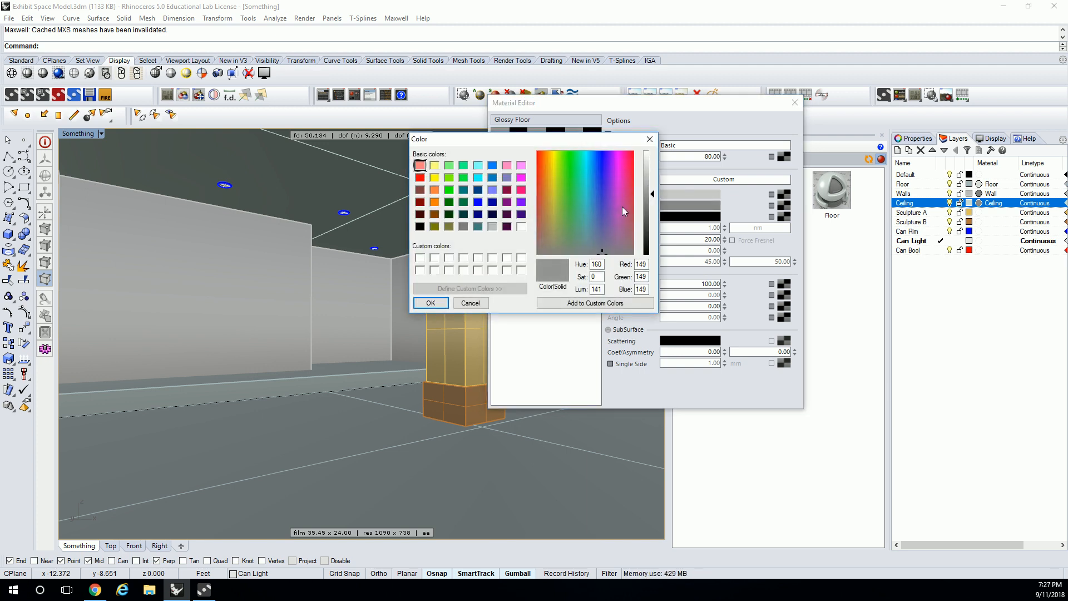
pyautogui.click(432, 305)
pyautogui.click(597, 245)
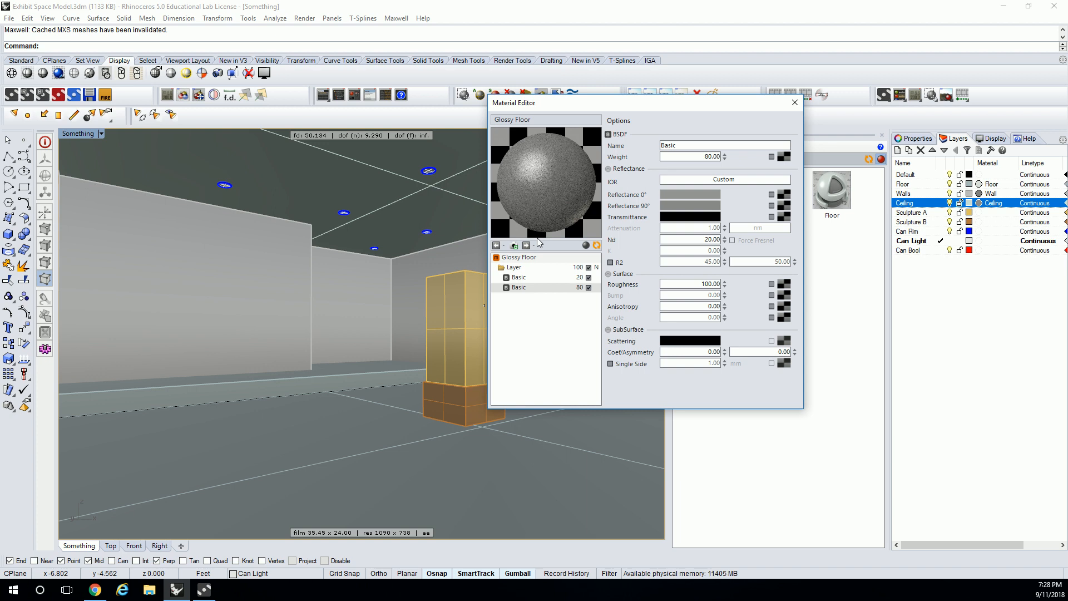
# Set the Reflectance 0° color to gray 238 for the weight-80 Basic BSDF and to gray 212 for the weight-20 one.
pyautogui.click(683, 194)
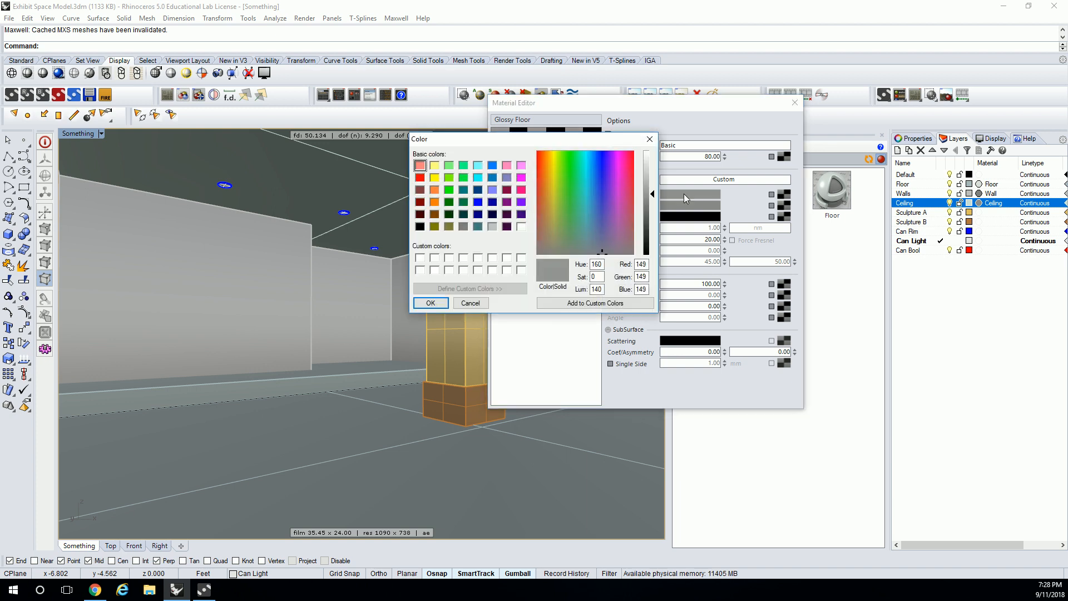
pyautogui.moveTo(654, 175); pyautogui.dragTo(653, 161)
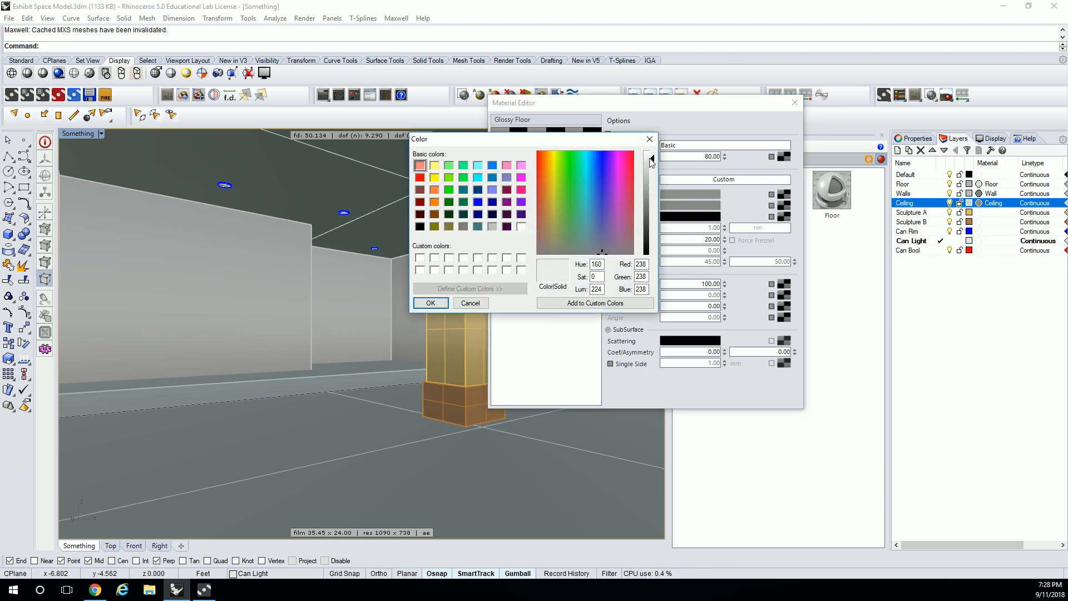
pyautogui.click(430, 303)
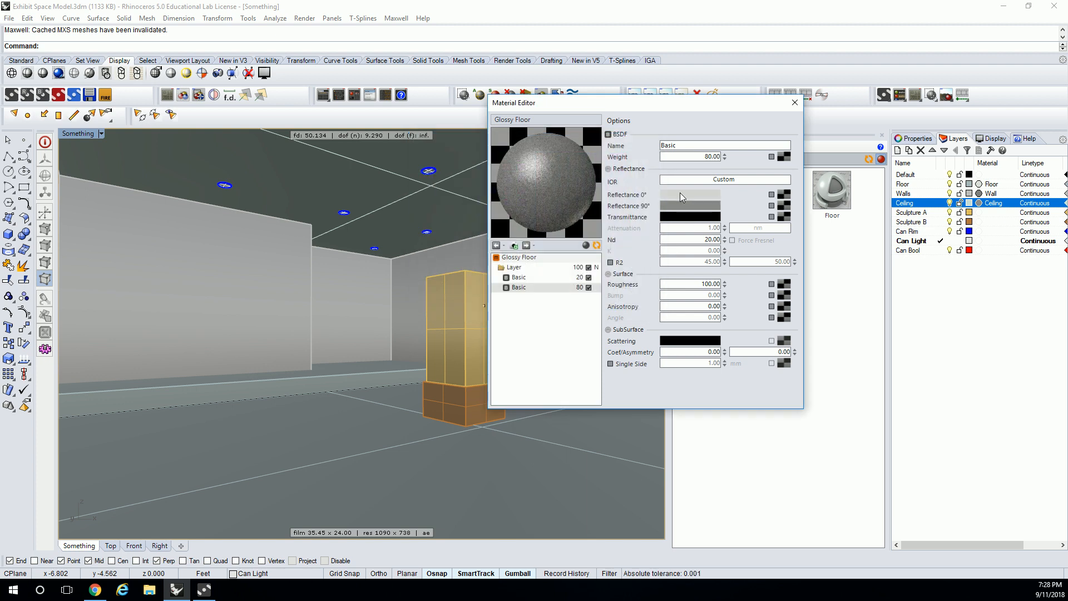
pyautogui.click(579, 276)
pyautogui.click(682, 196)
pyautogui.moveTo(647, 173); pyautogui.dragTo(647, 168)
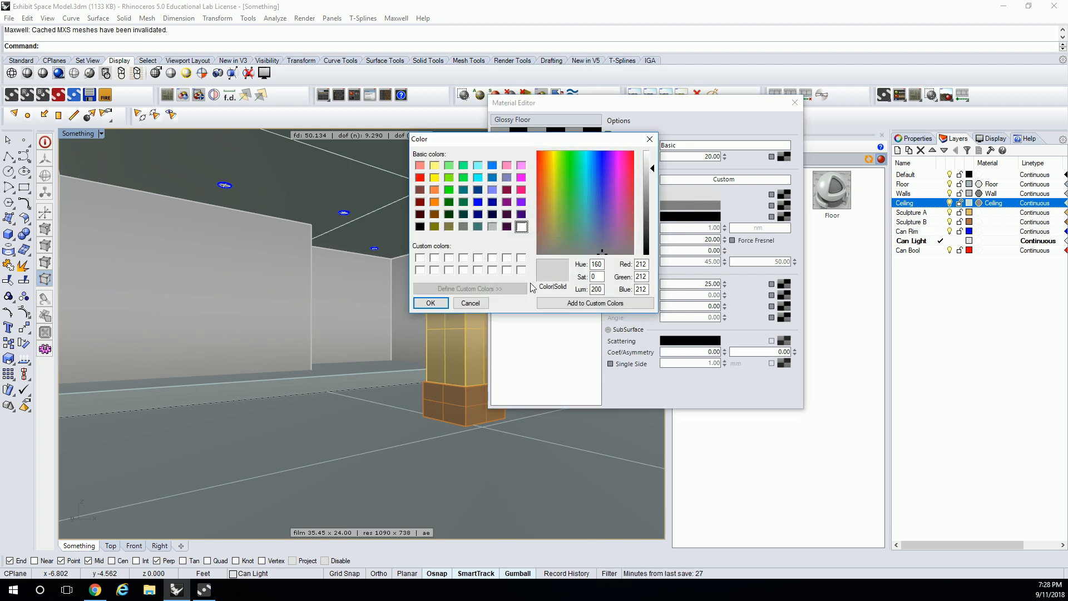
pyautogui.click(447, 303)
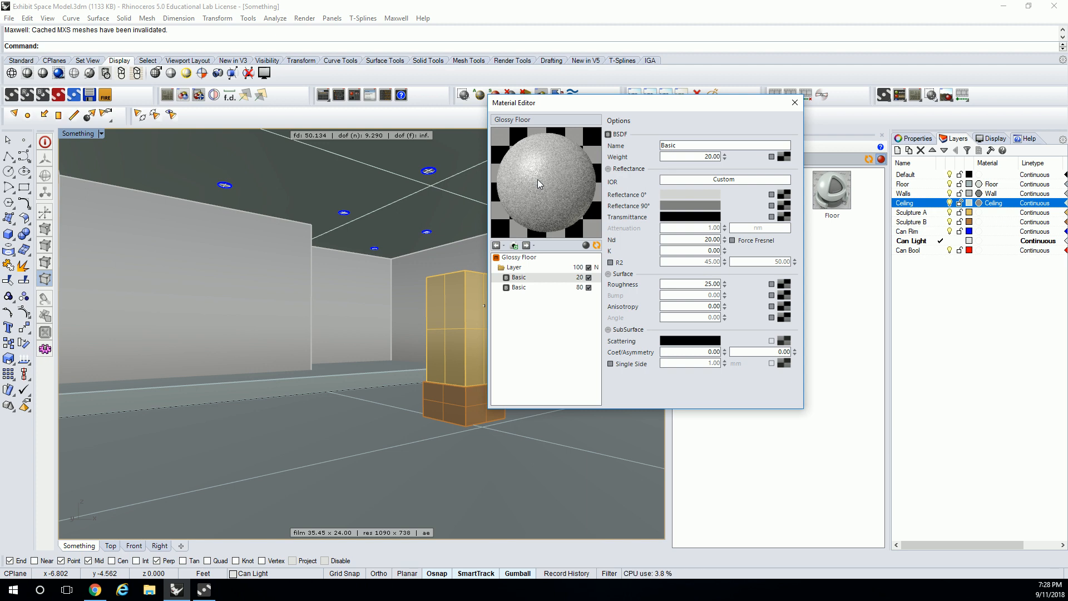
# Set the Roughness of the weight-20 Basic BSDF to 0 and refresh the material preview.
pyautogui.click(558, 286)
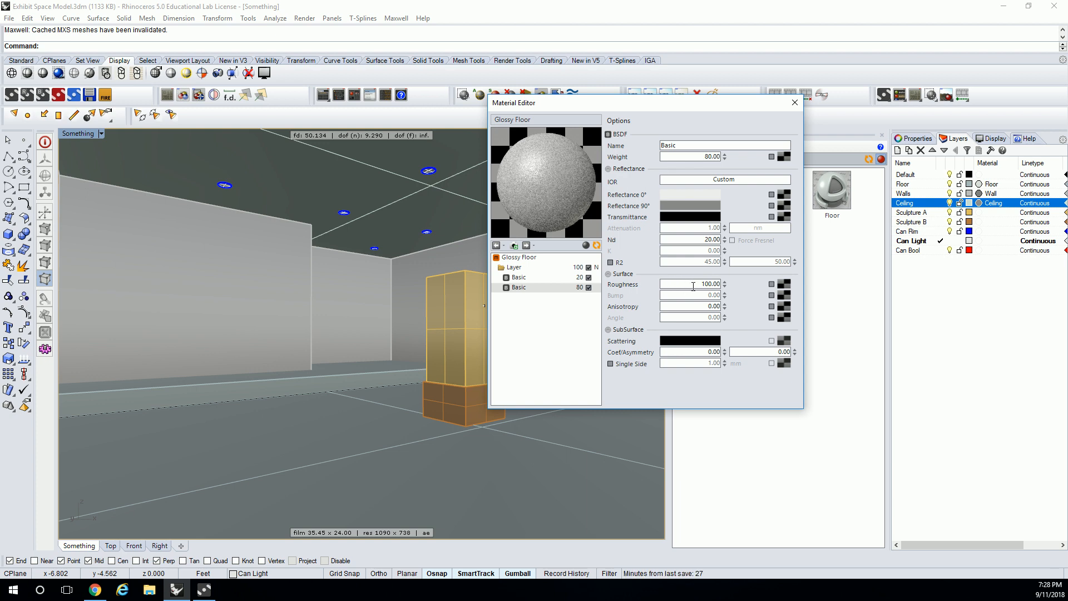
pyautogui.click(539, 278)
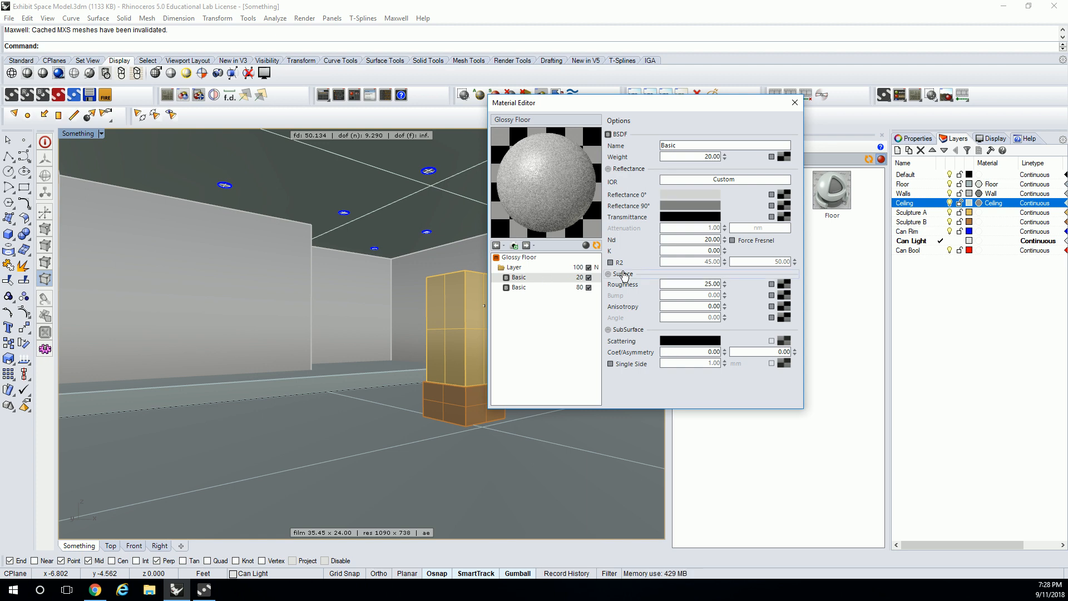
pyautogui.moveTo(679, 284); pyautogui.dragTo(737, 283)
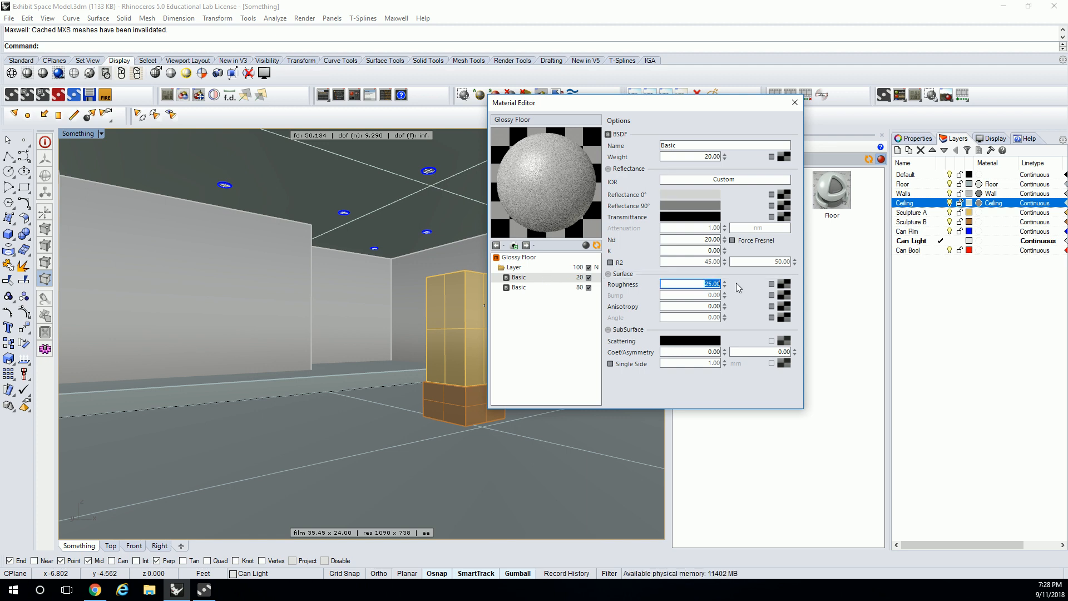
pyautogui.write('0')
pyautogui.press('Return')
pyautogui.click(596, 247)
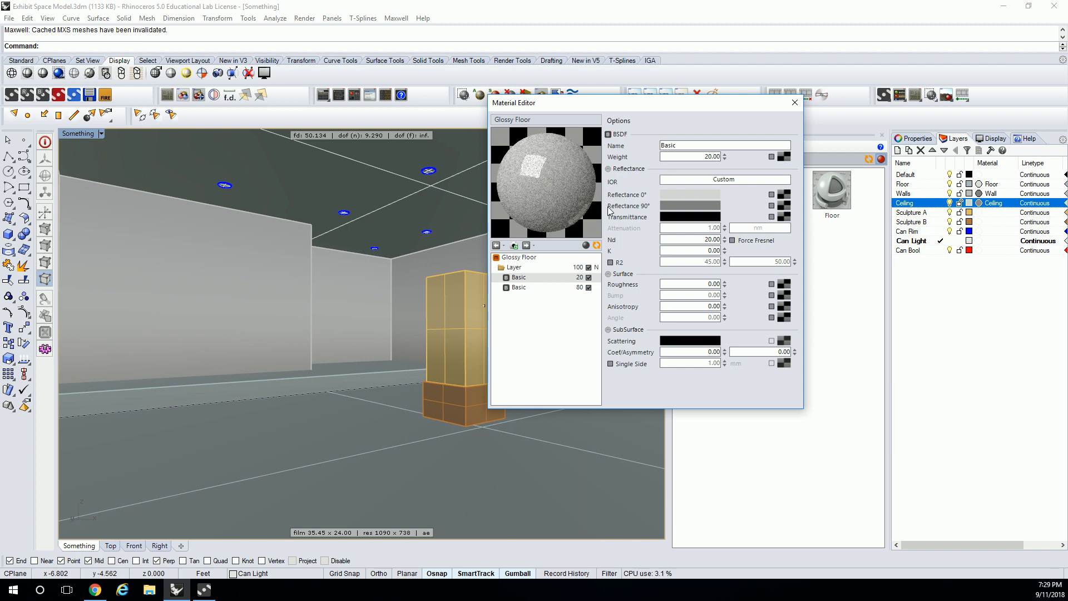
# Set the Roughness of the weight-80 Basic BSDF to 75 and refresh the material preview.
pyautogui.click(570, 288)
pyautogui.doubleClick(698, 285)
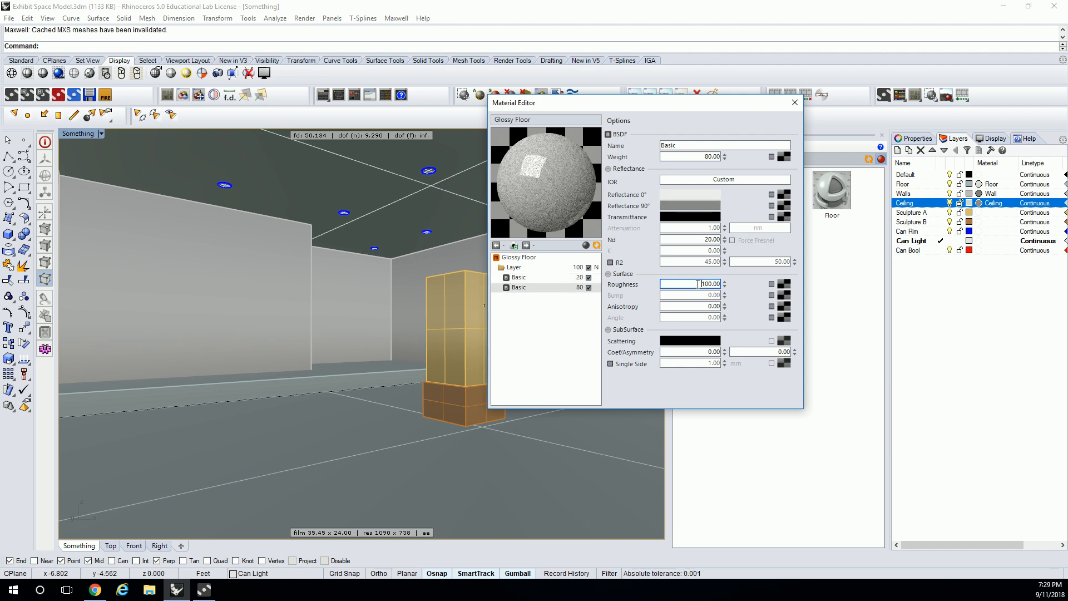
pyautogui.write('75')
pyautogui.press('Return')
pyautogui.click(598, 249)
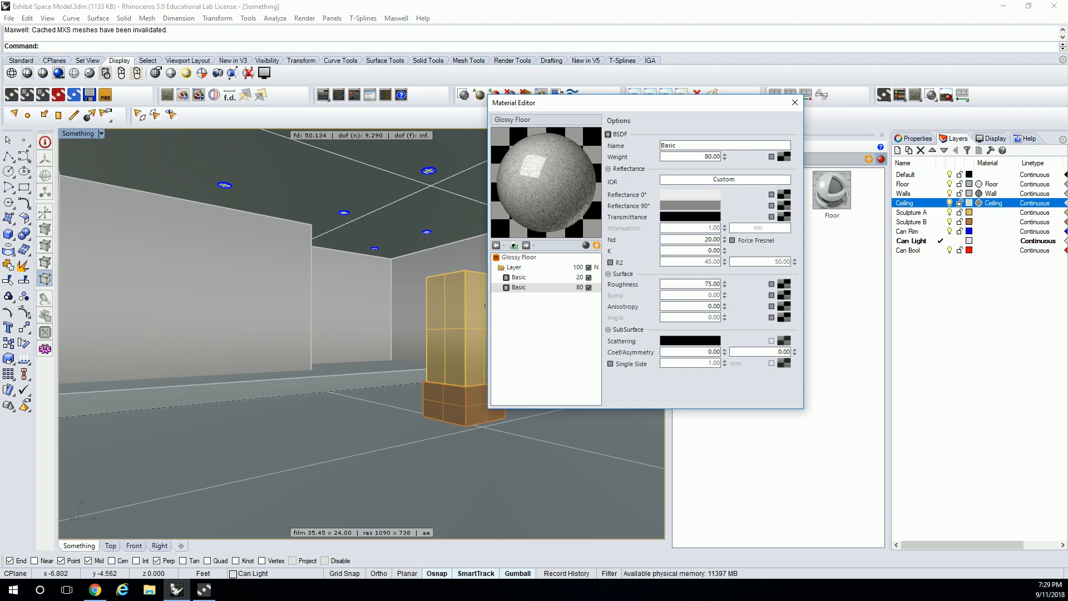
# Switch to Chrome and search Google for "sealed garage floor".
pyautogui.click(95, 590)
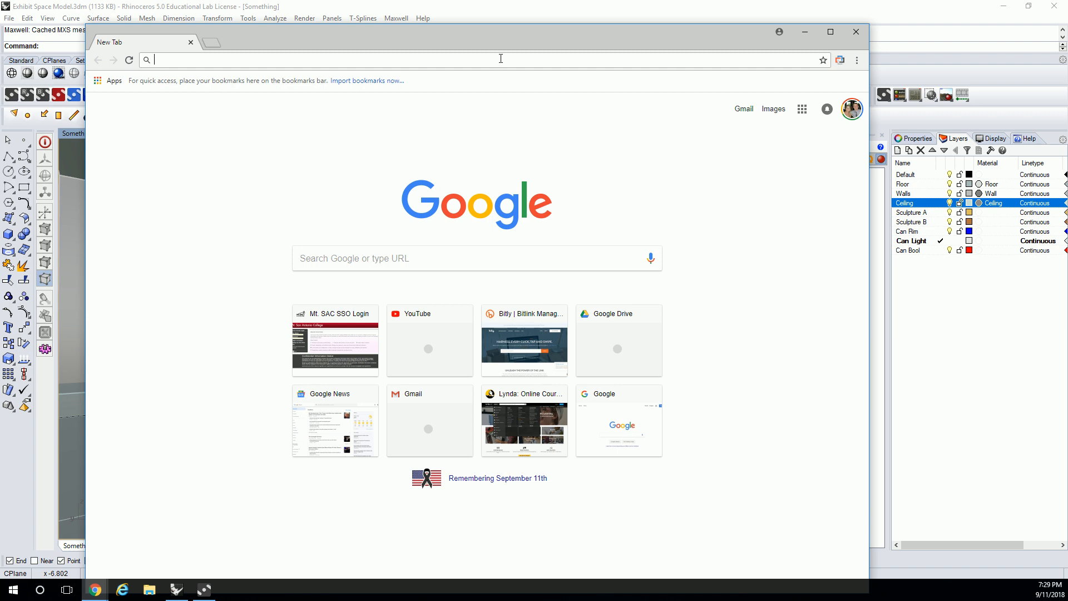
pyautogui.write('sealed garaghe')
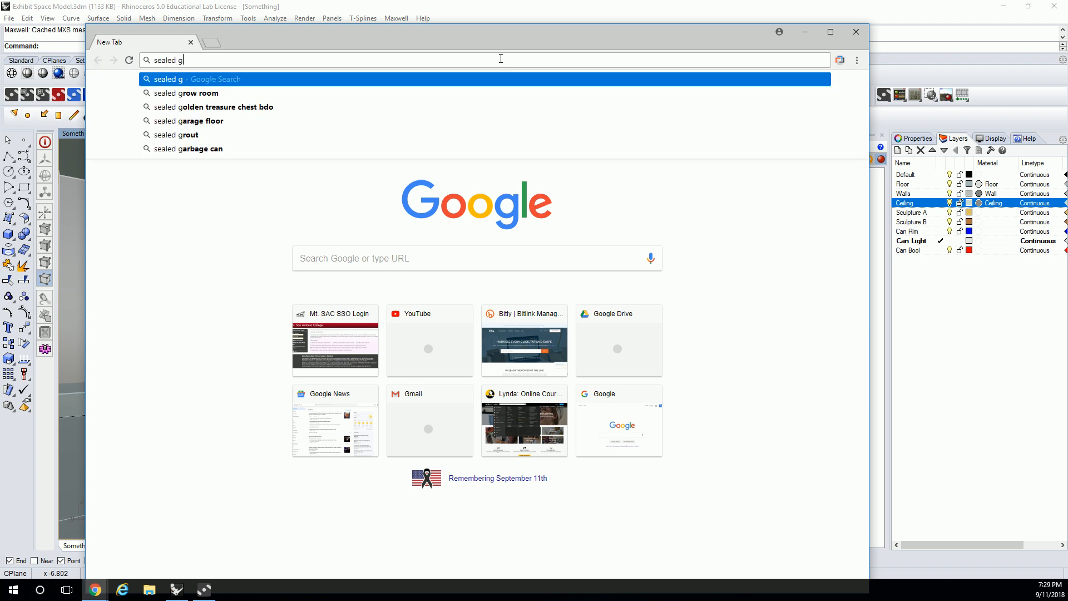
pyautogui.press('BackSpace')
pyautogui.press('BackSpace')
pyautogui.write('e floor')
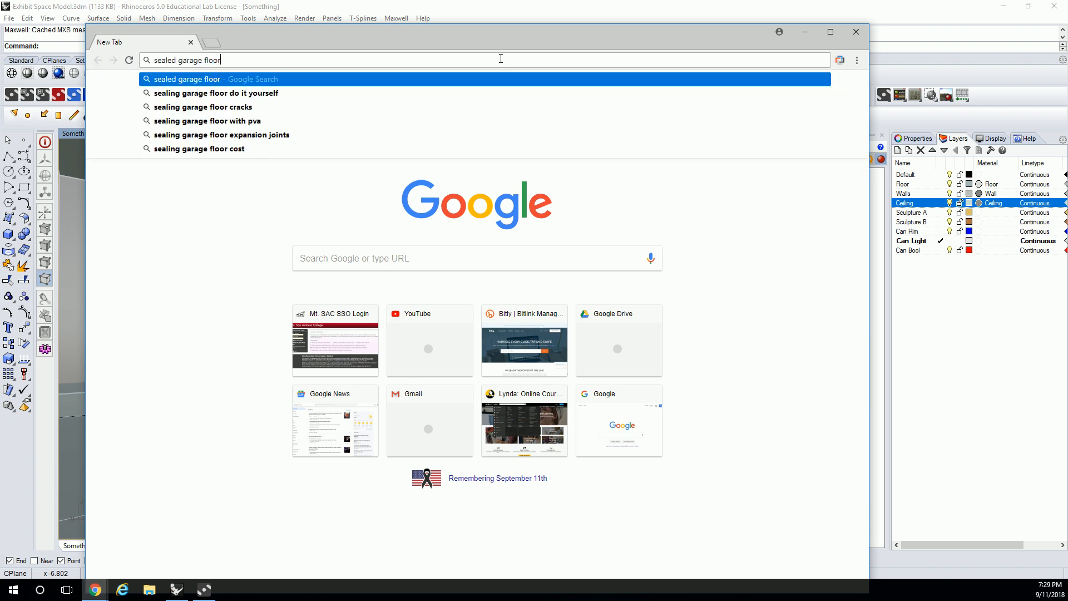
pyautogui.press('Return')
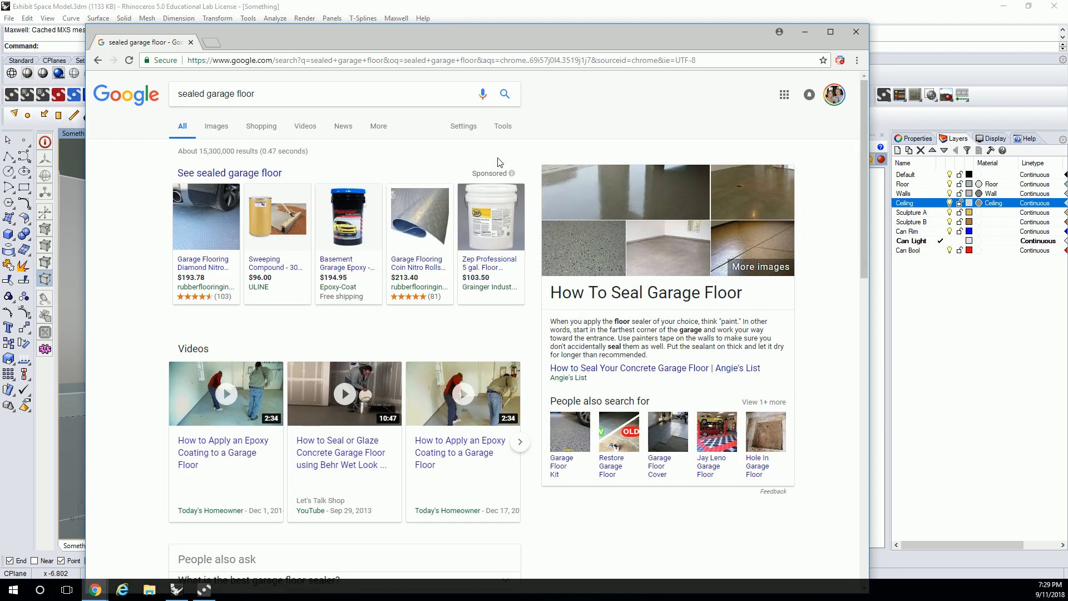
# Browse the image results and enlarge the epoxy and acrylic-sealed garage floor photos to study how their surfaces reflect light.
pyautogui.click(629, 190)
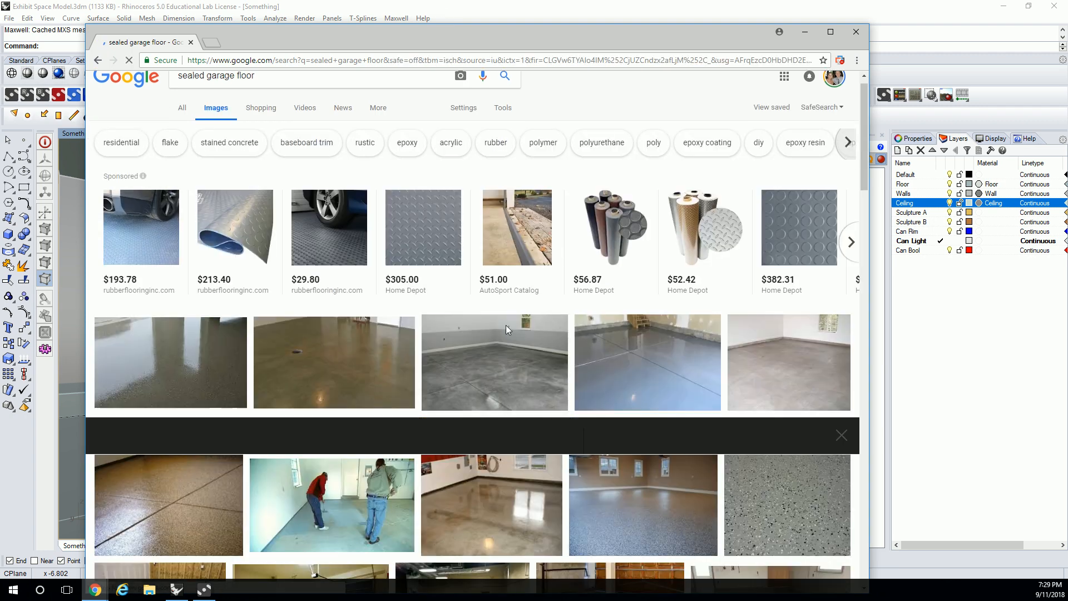
pyautogui.scroll(-5, 401, 211)
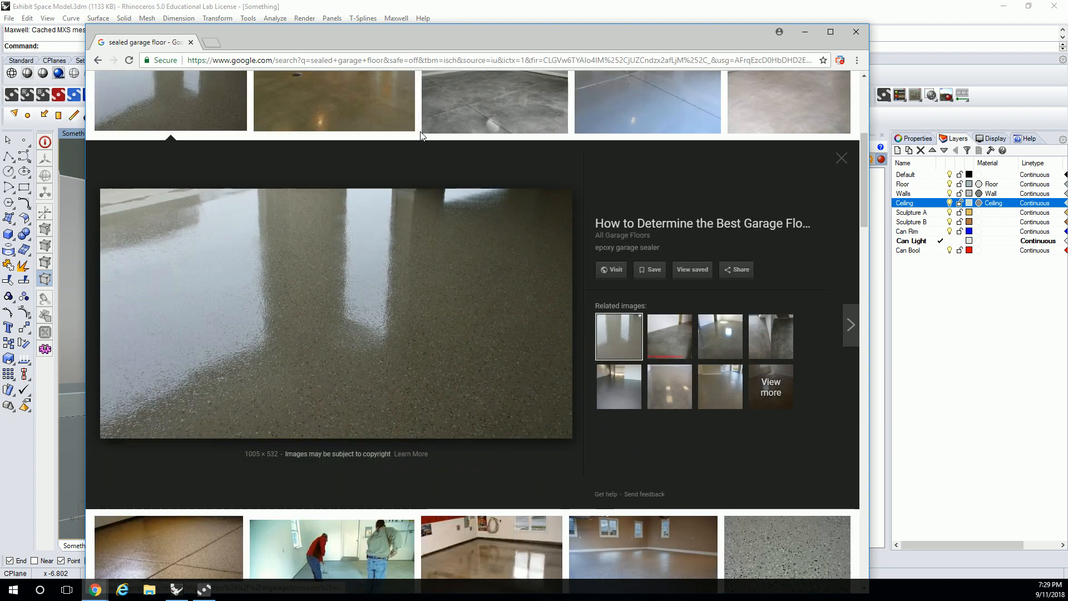
pyautogui.scroll(-3, 411, 218)
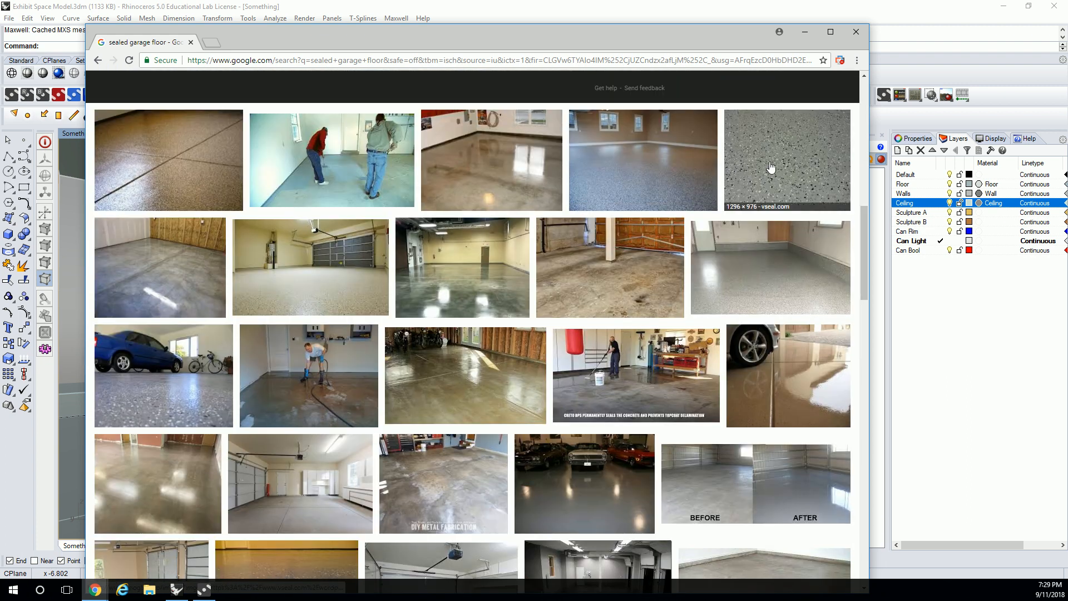
pyautogui.click(675, 179)
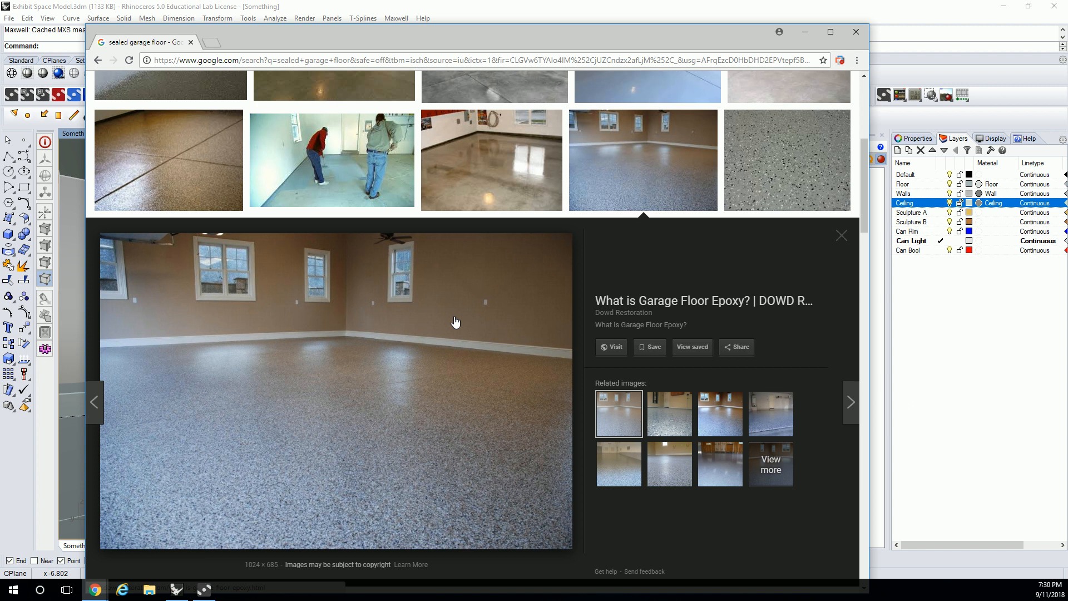
pyautogui.click(512, 151)
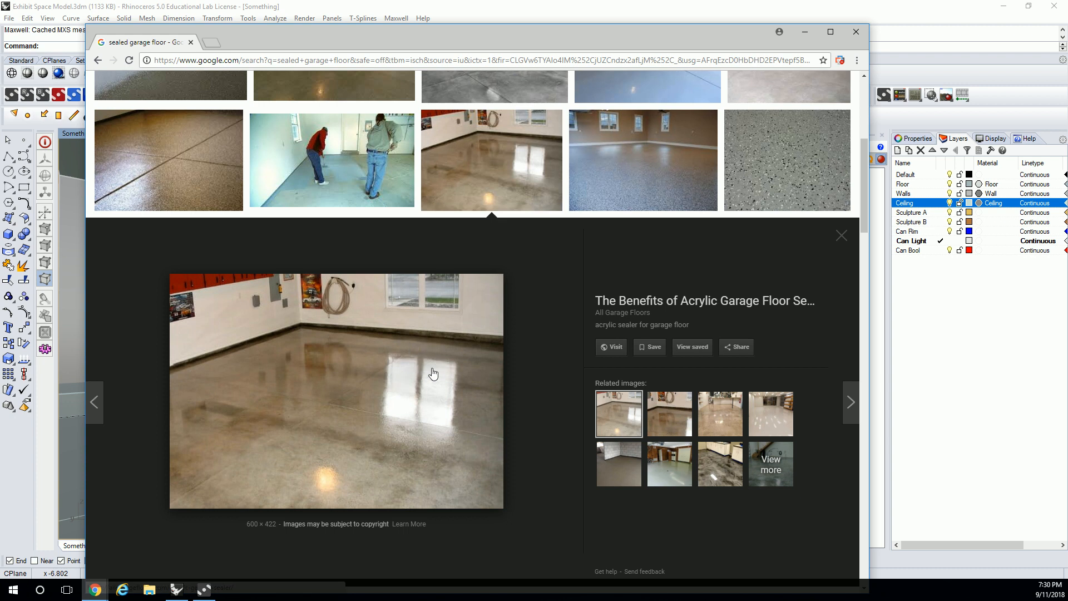
# Enlarge the garage floor epoxy photo and the sealed concrete floor photo to compare their reflections, and return to Rhino.
pyautogui.click(648, 159)
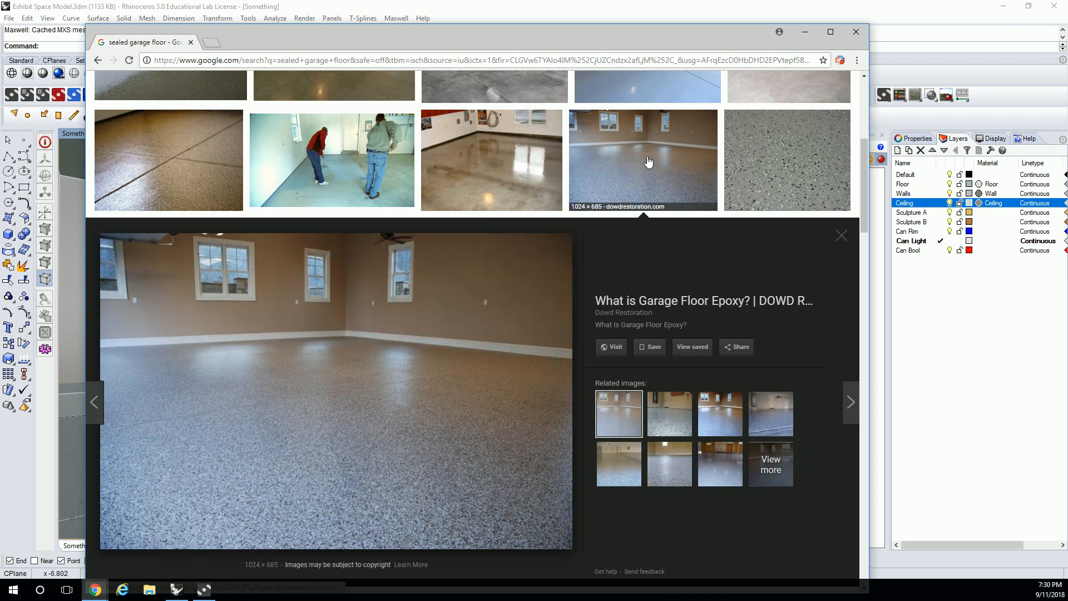
pyautogui.click(131, 168)
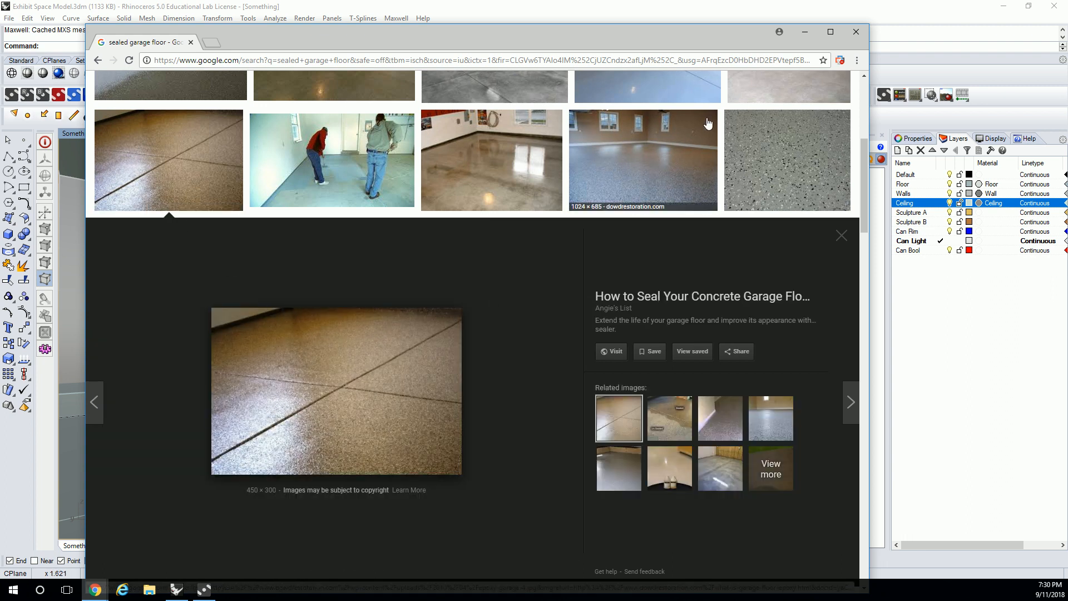
pyautogui.click(806, 32)
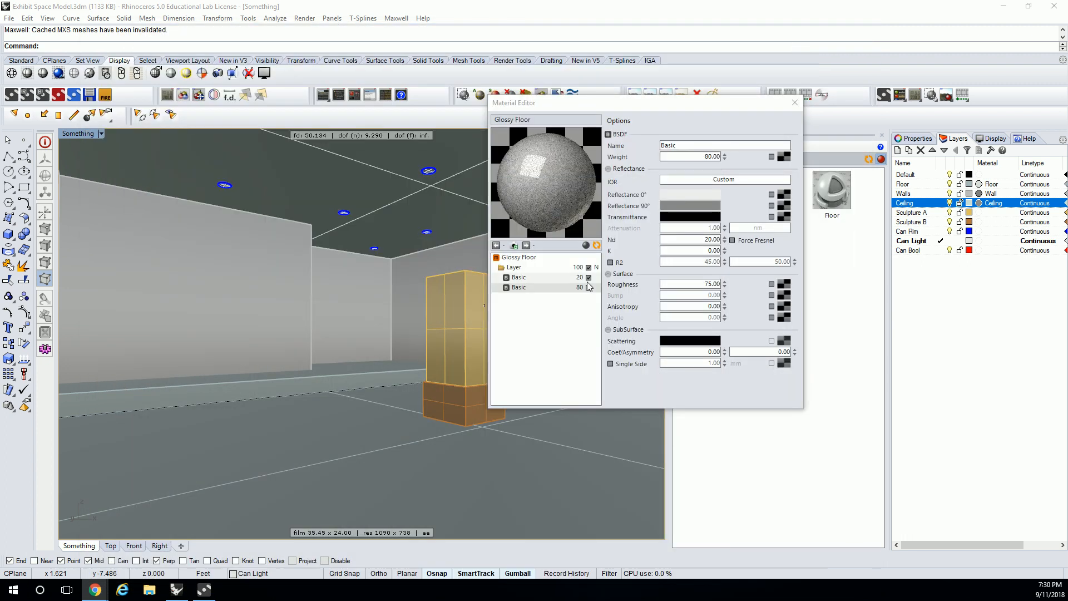
# Set the Roughness of the weight-20 Basic BSDF in the Glossy Floor material to 50.
pyautogui.click(556, 277)
pyautogui.click(712, 283)
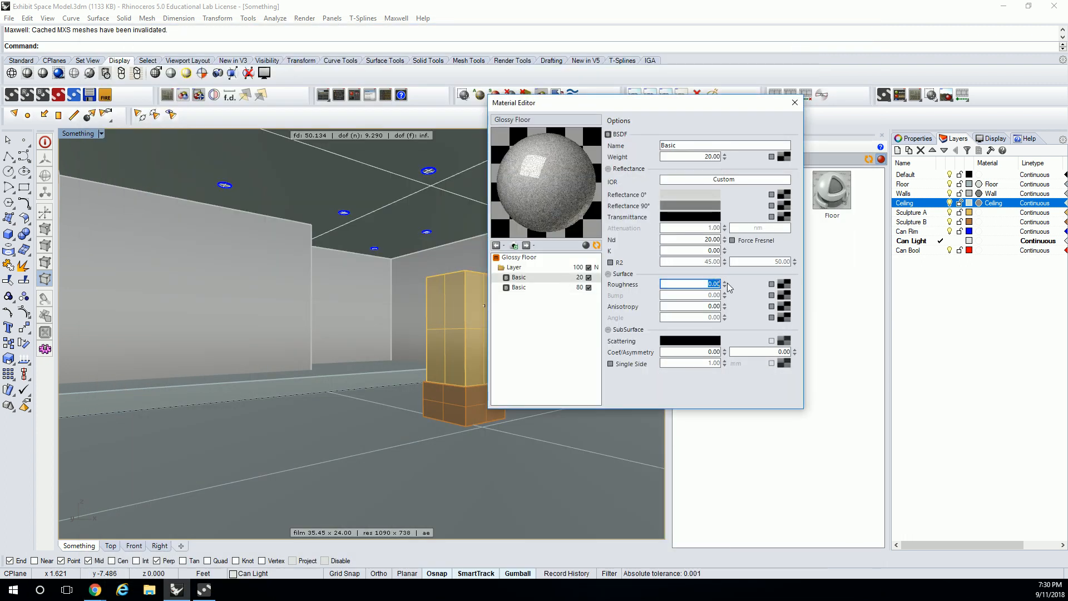
pyautogui.write('50')
pyautogui.press('Return')
pyautogui.moveTo(691, 282); pyautogui.dragTo(733, 279)
# Set the Roughness of the weight-80 Basic BSDF to 50 and refresh the material preview.
pyautogui.click(562, 290)
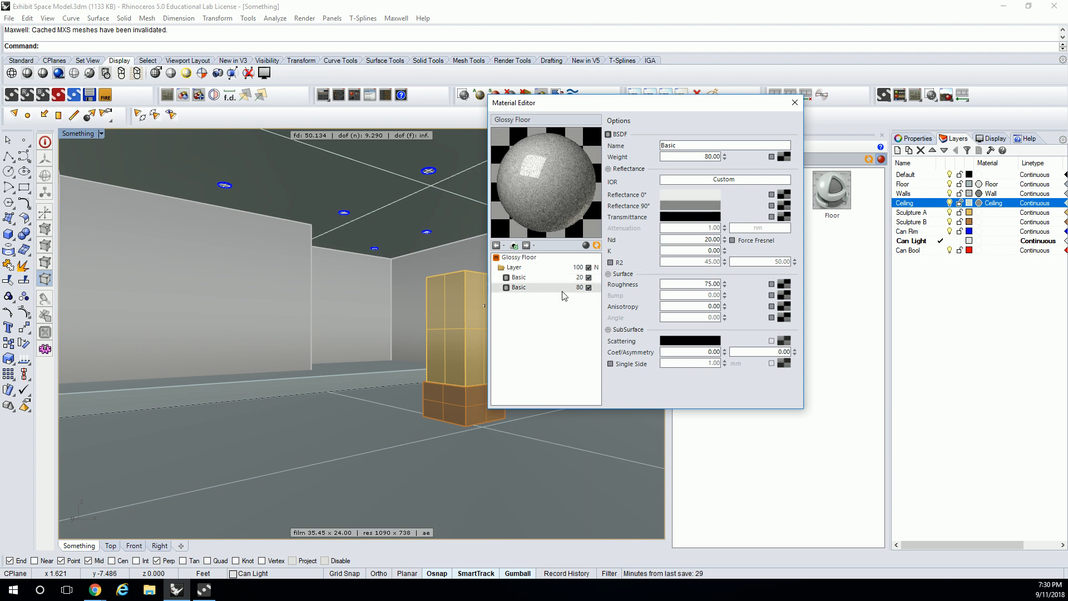
pyautogui.click(706, 284)
pyautogui.write('50')
pyautogui.press('Tab')
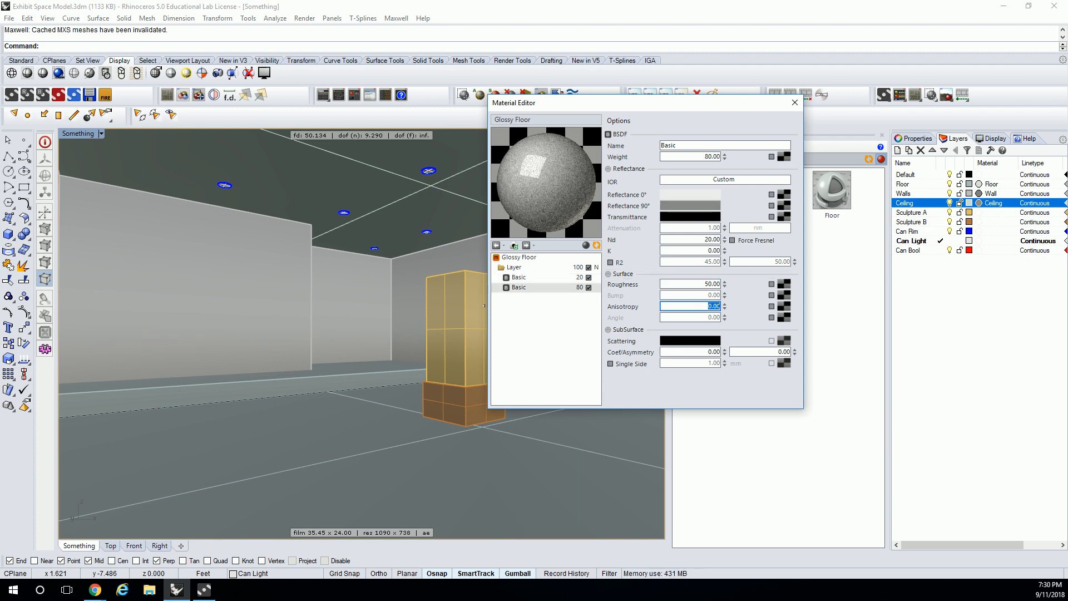
pyautogui.click(596, 246)
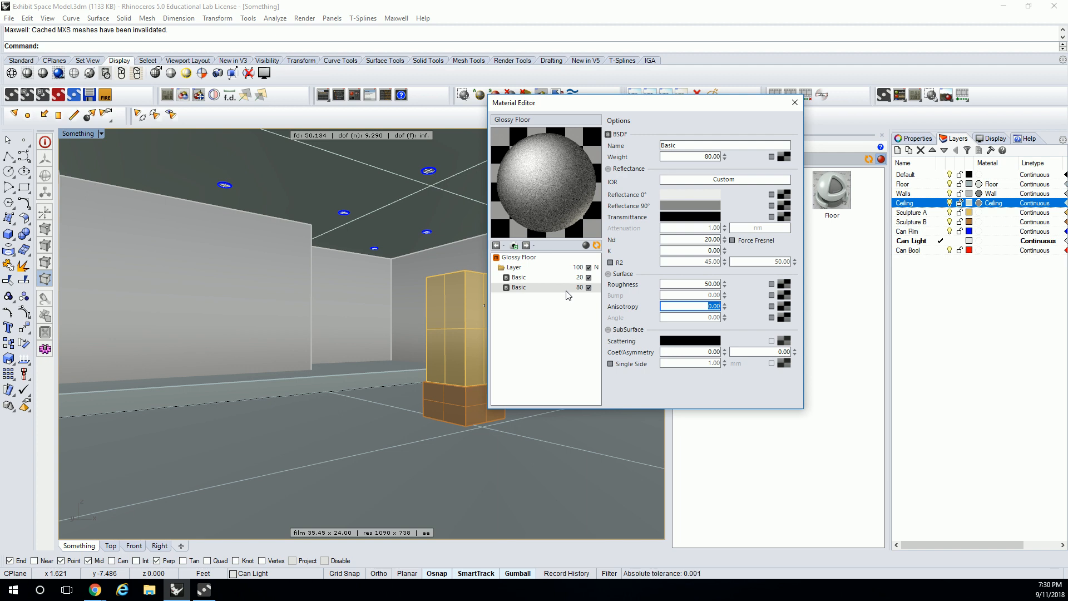
# Switch to Chrome and search Google for "sandblasted metal" in a new tab.
pyautogui.click(9, 18)
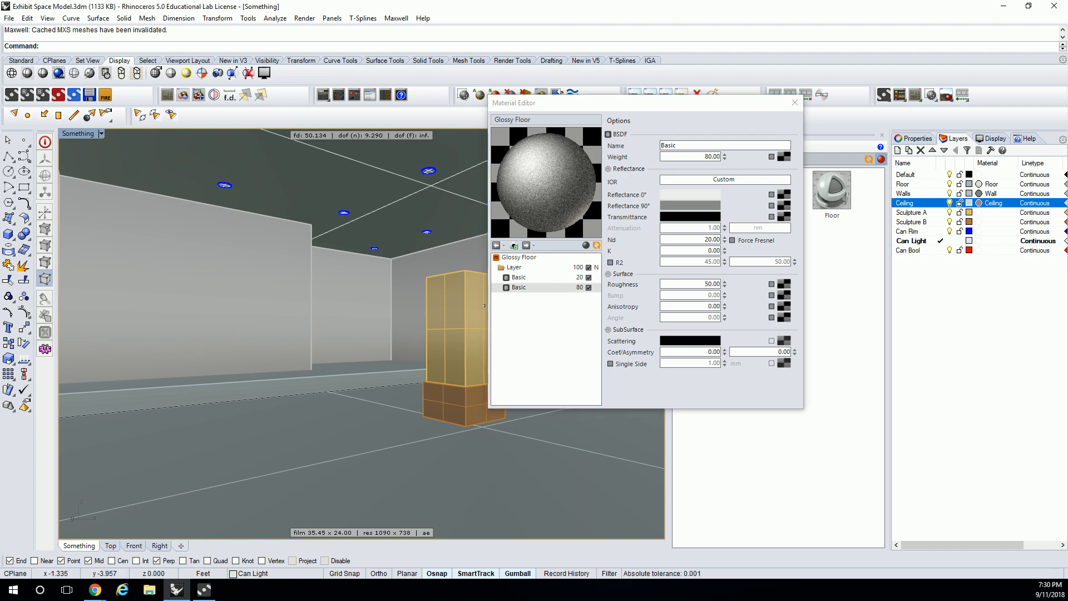
pyautogui.hotkey('alt', 'Tab')
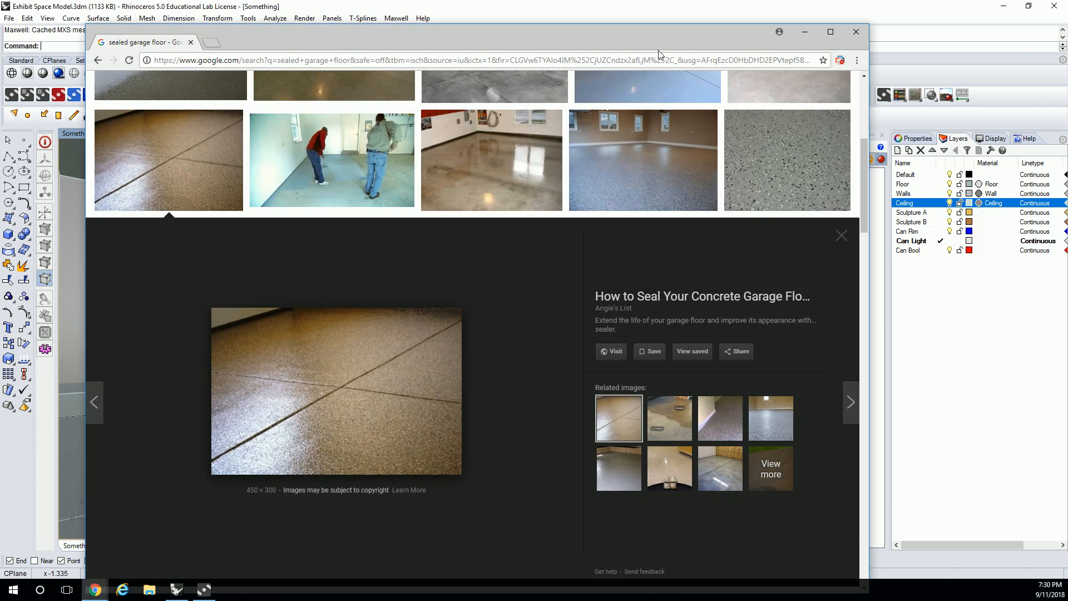
pyautogui.click(217, 42)
pyautogui.write('sandblasted ')
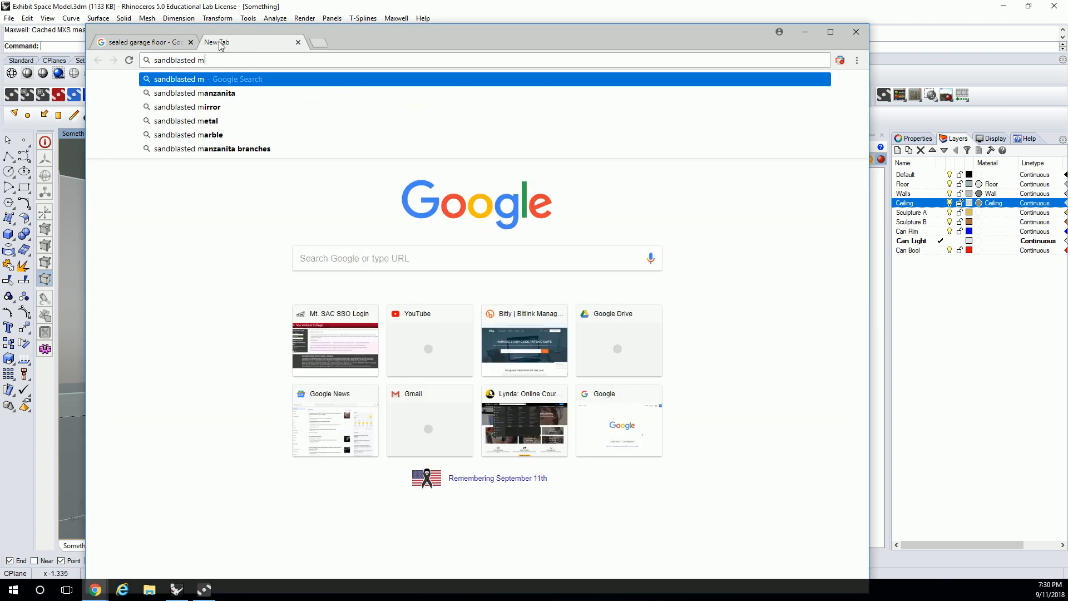
pyautogui.write('metal')
pyautogui.press('Return')
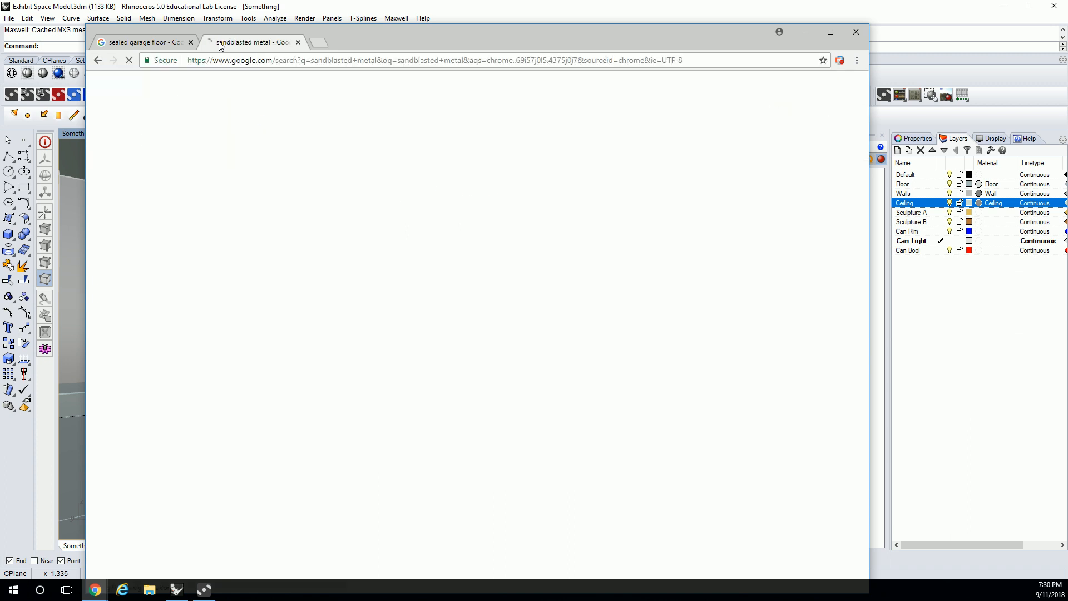
# Browse the image results, enlarge the sandblasted stainless steel photo to study its blurred reflections, and return to Rhino.
pyautogui.click(265, 127)
pyautogui.scroll(-3, 473, 311)
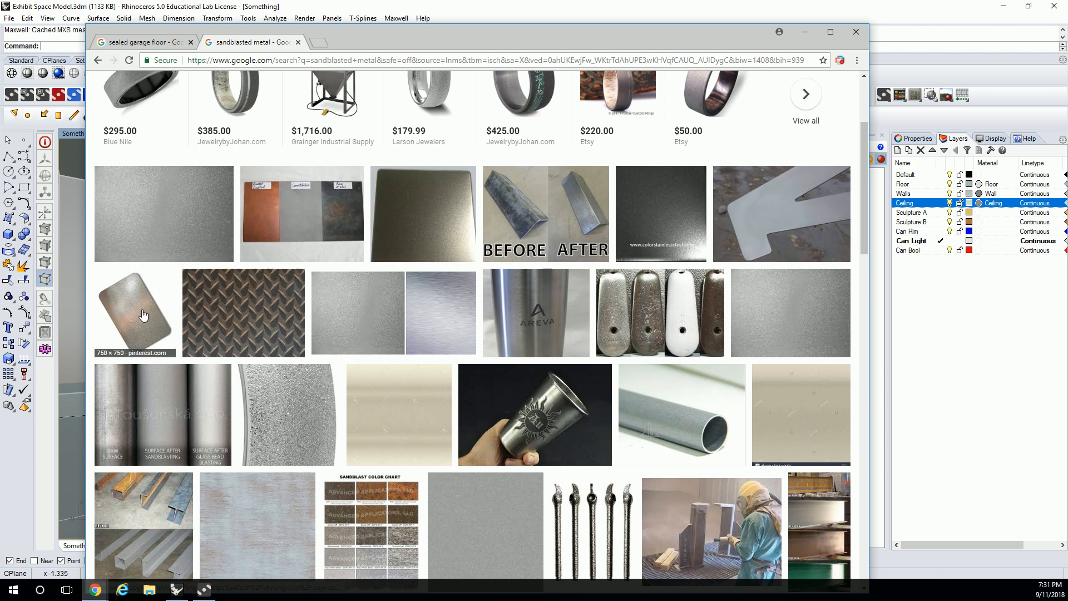
pyautogui.click(158, 320)
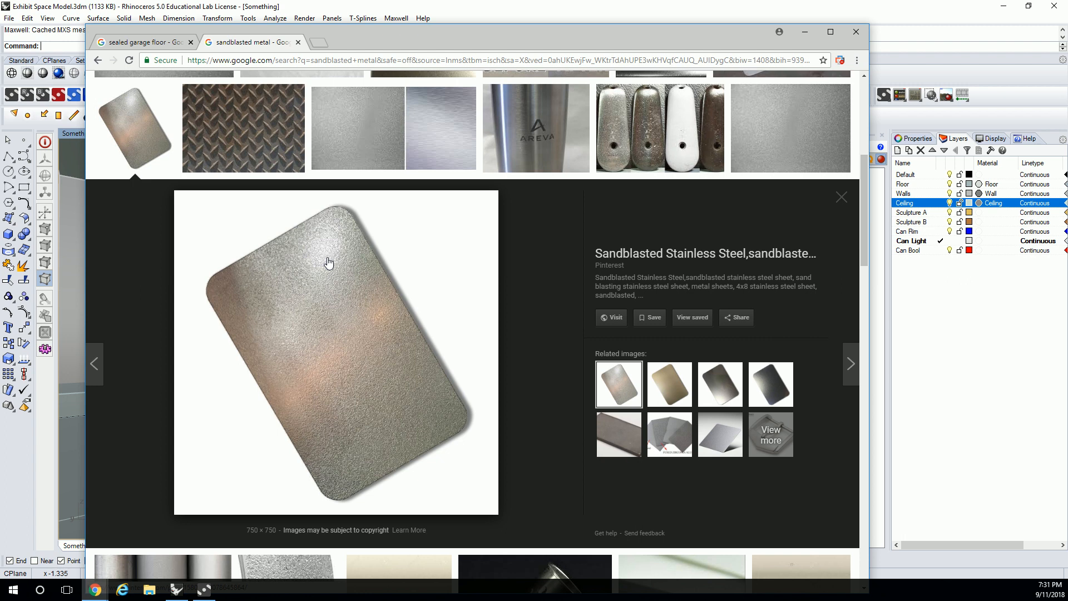
pyautogui.click(563, 7)
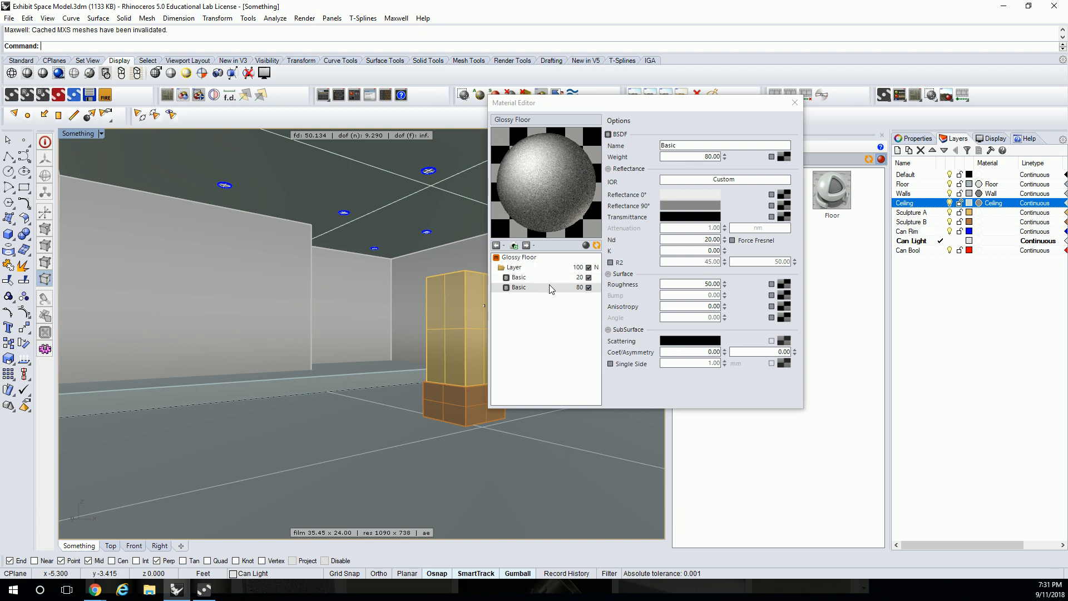
# Set the Roughness to 65 on the weight-80 Basic BSDF and 15 on the weight-20 one, and refresh the preview.
pyautogui.click(702, 284)
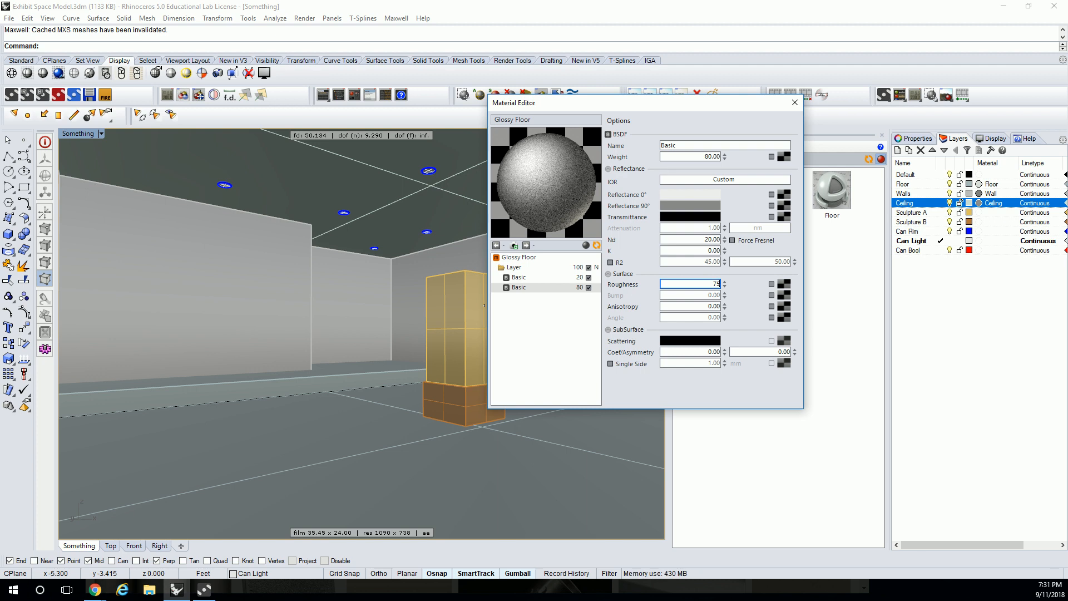
pyautogui.doubleClick(694, 286)
pyautogui.click(563, 277)
pyautogui.doubleClick(690, 284)
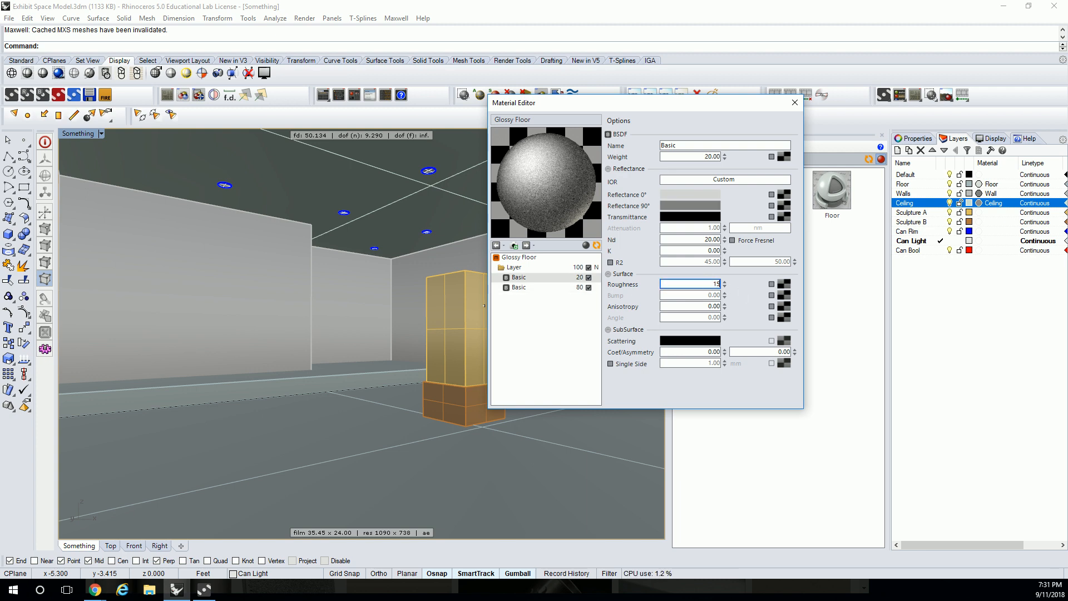
pyautogui.write('15')
pyautogui.click(597, 246)
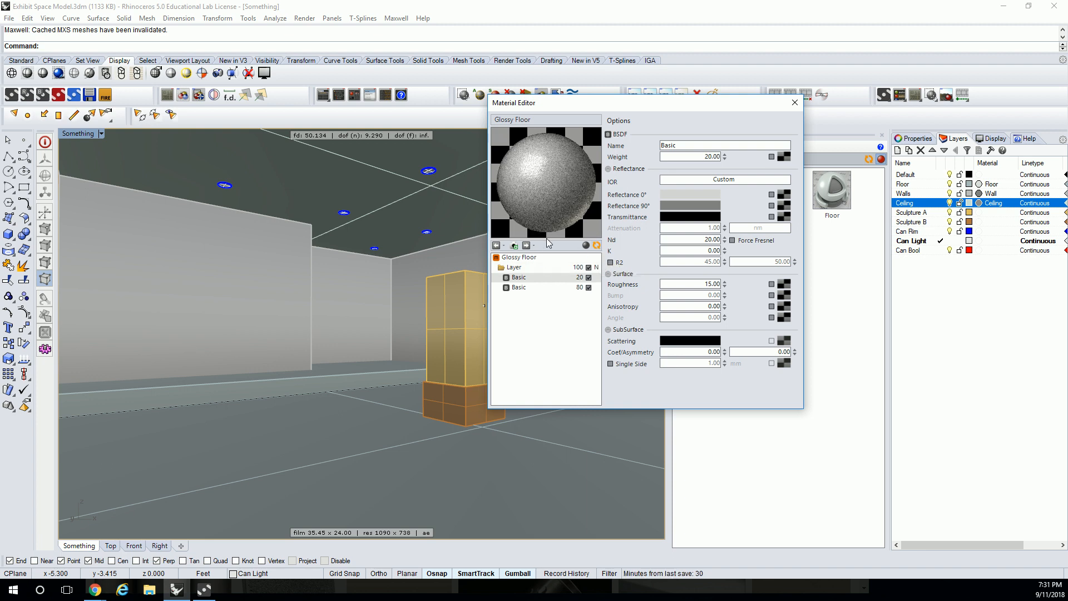
# Try a Roughness of 50 on the weight-80 Basic BSDF and refresh the material preview.
pyautogui.click(559, 288)
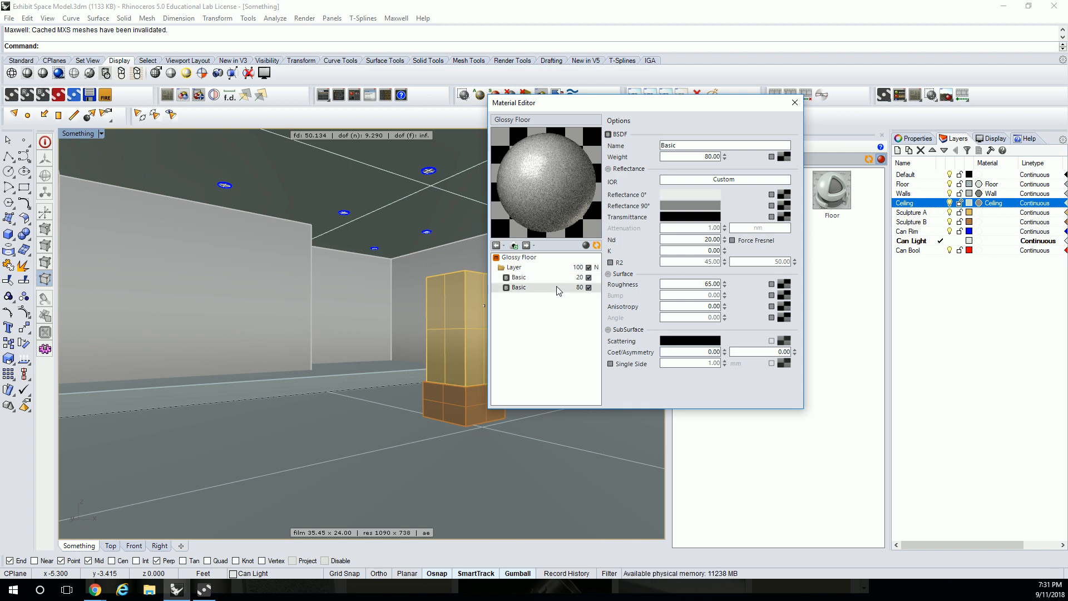
pyautogui.doubleClick(704, 284)
pyautogui.click(591, 266)
pyautogui.click(596, 247)
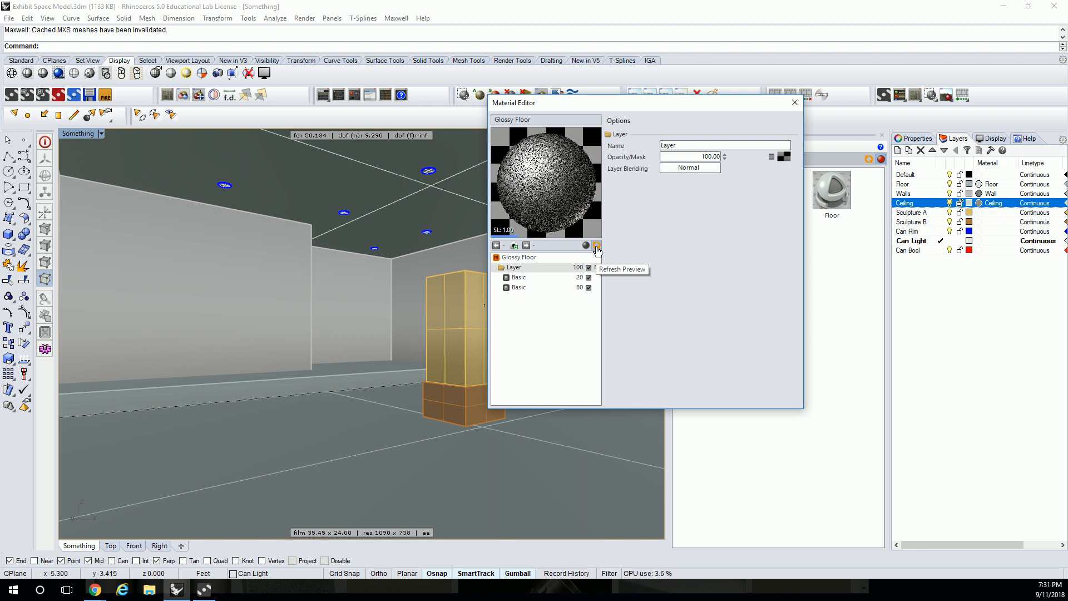
# Set the Roughness of the weight-80 Basic BSDF to 80 and refresh the Glossy Floor preview.
pyautogui.click(541, 289)
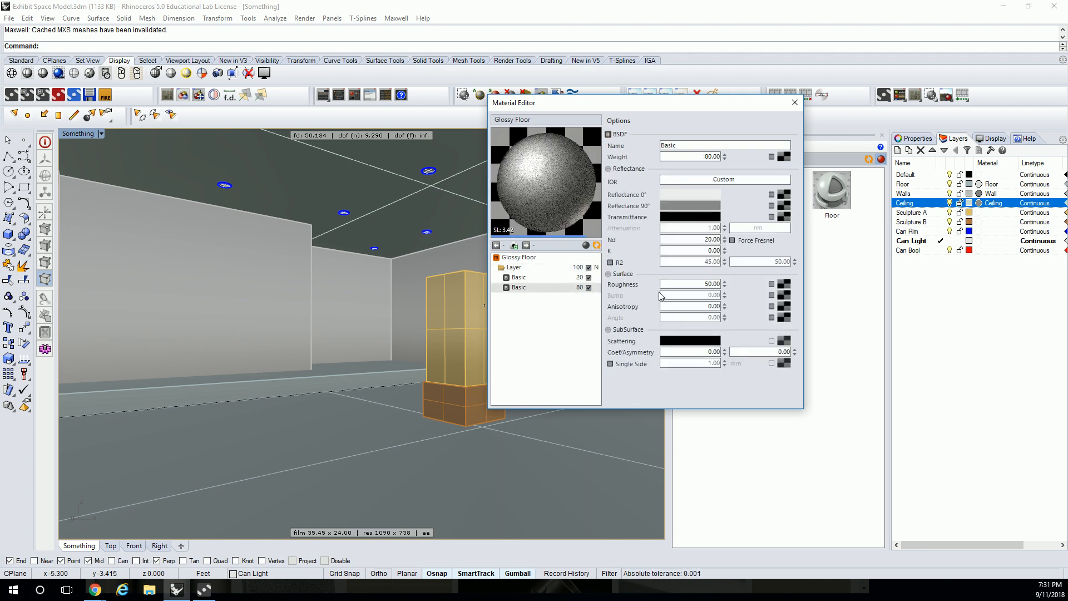
pyautogui.doubleClick(701, 283)
pyautogui.write('7')
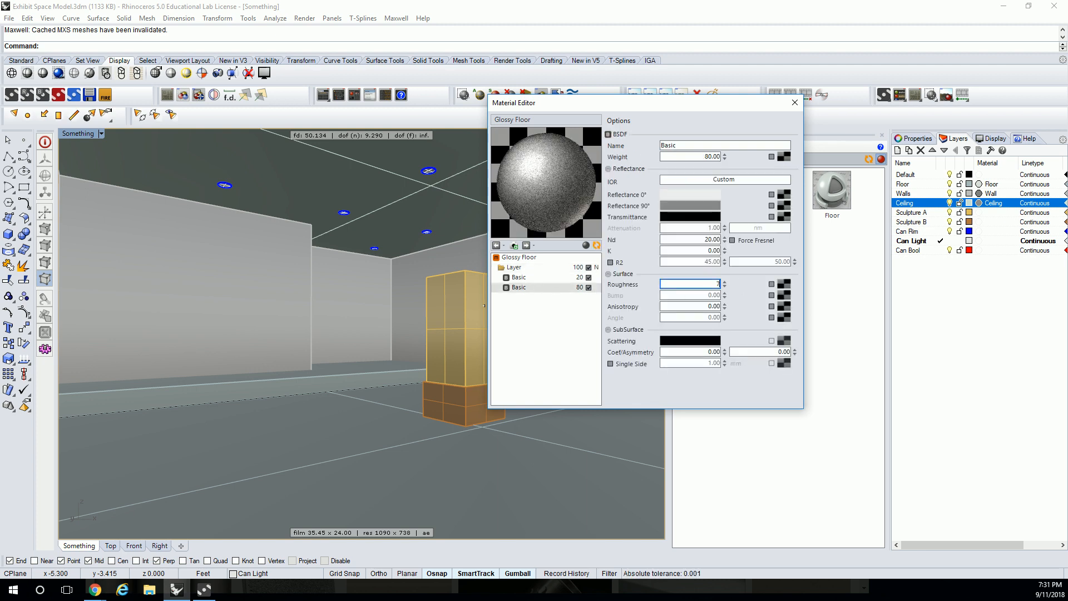
pyautogui.write('0')
pyautogui.click(594, 258)
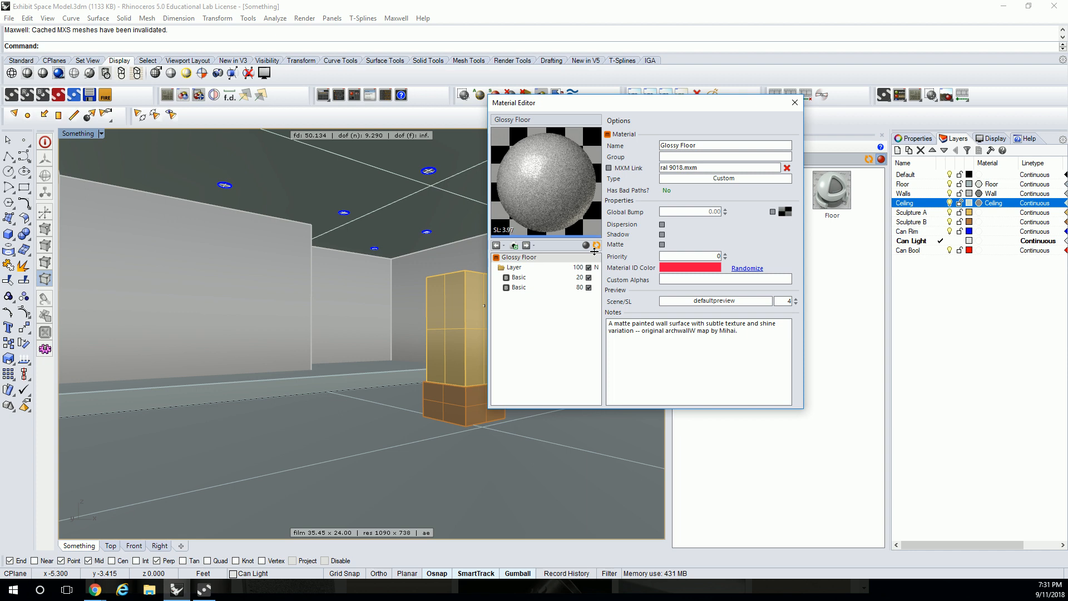
# Set the Roughness of the weight-20 Basic BSDF to 10 and check the weight-80 BSDF's settings.
pyautogui.click(571, 278)
pyautogui.doubleClick(709, 284)
pyautogui.write('10')
pyautogui.press('Return')
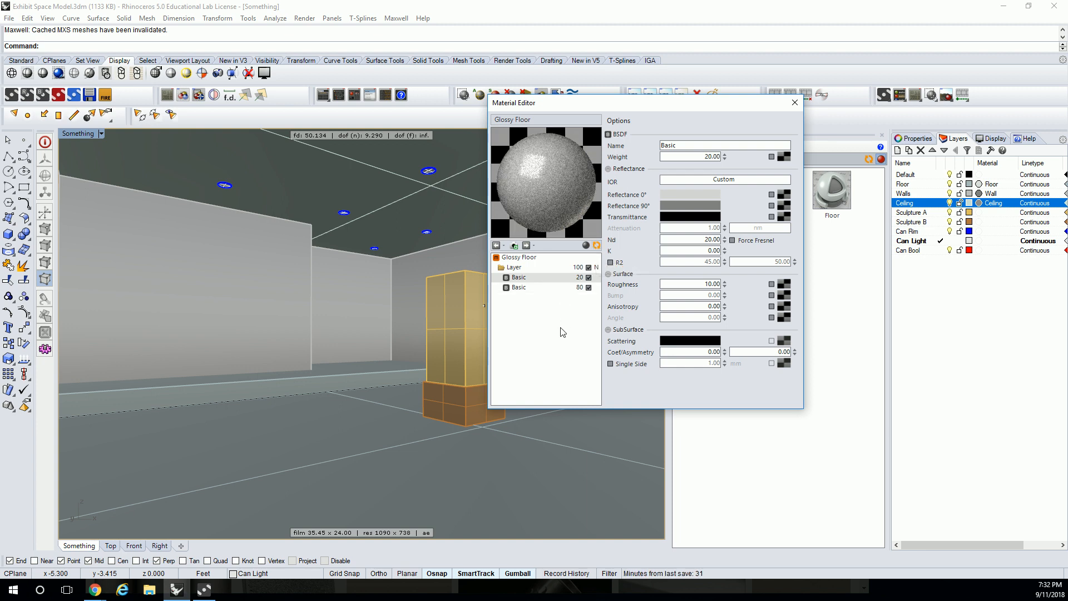
pyautogui.click(555, 289)
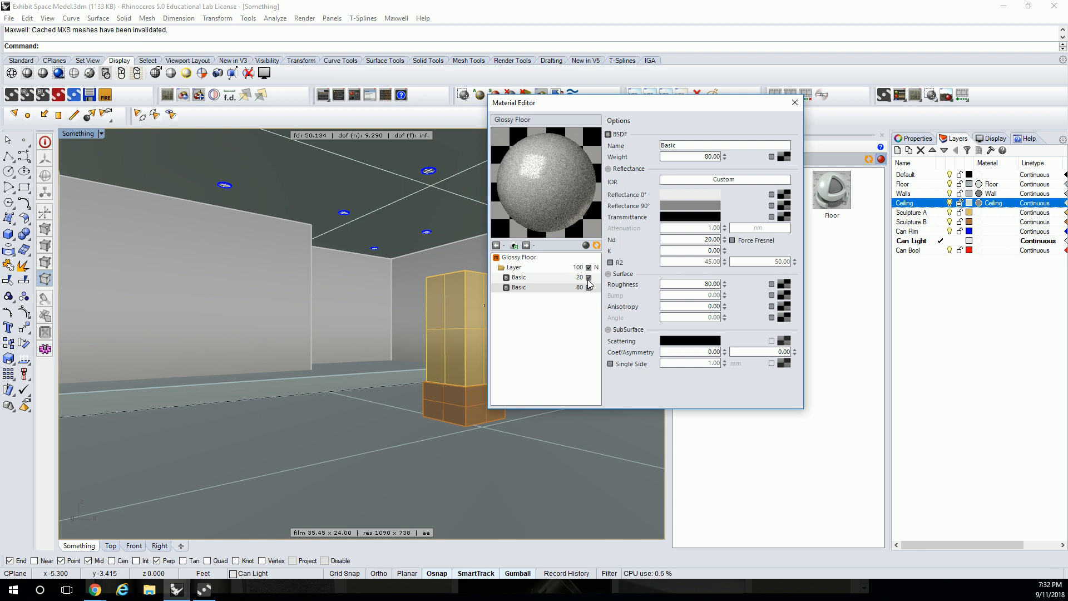
# Close the Material Editor and apply the Glossy Floor material to the Floor layer.
pyautogui.click(795, 103)
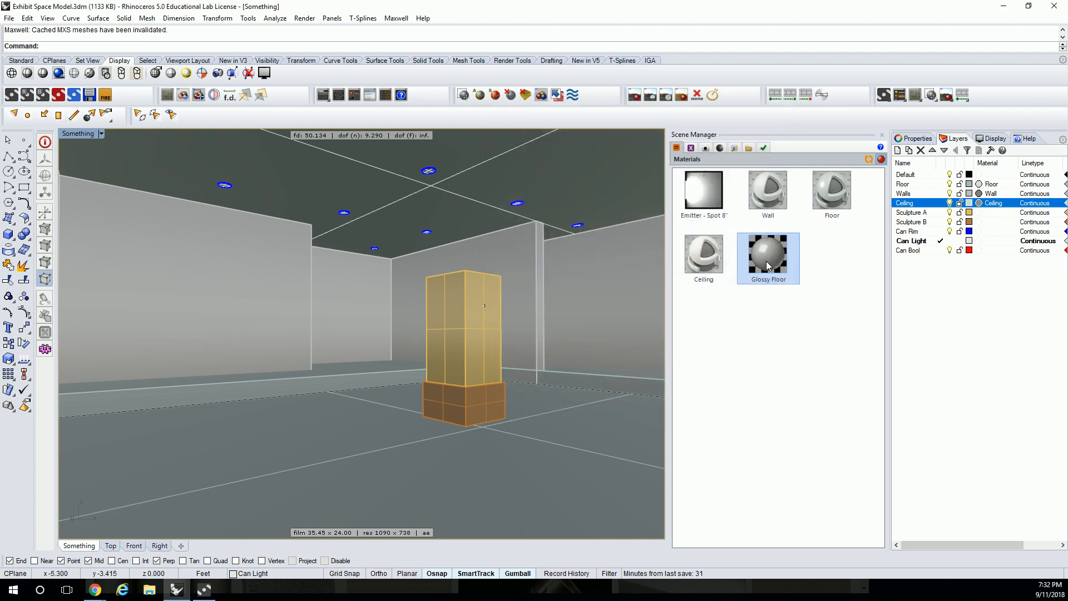
pyautogui.click(918, 184)
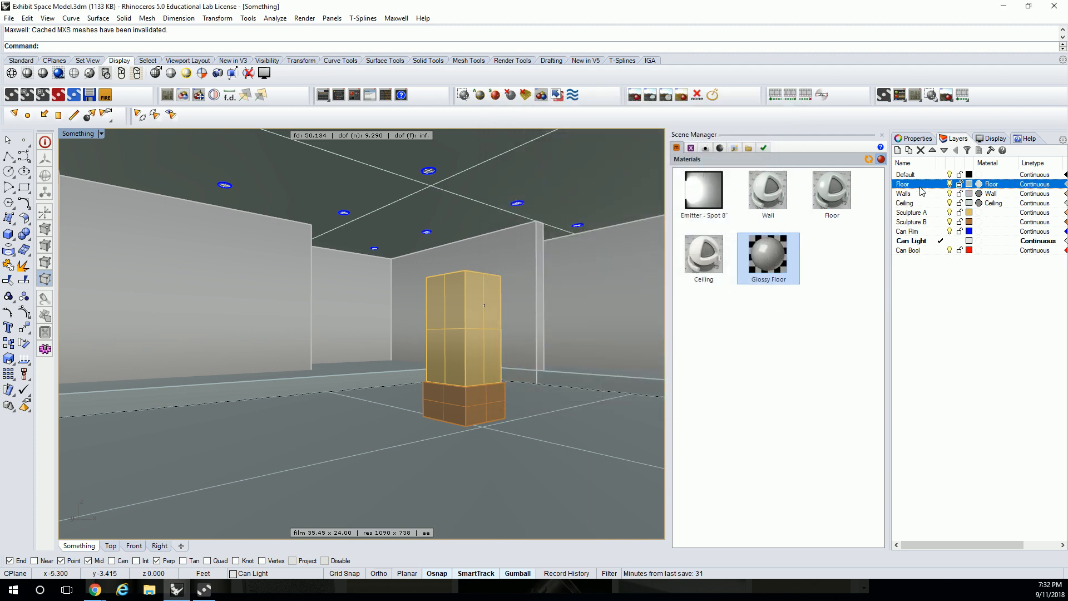
pyautogui.moveTo(768, 256); pyautogui.dragTo(992, 186)
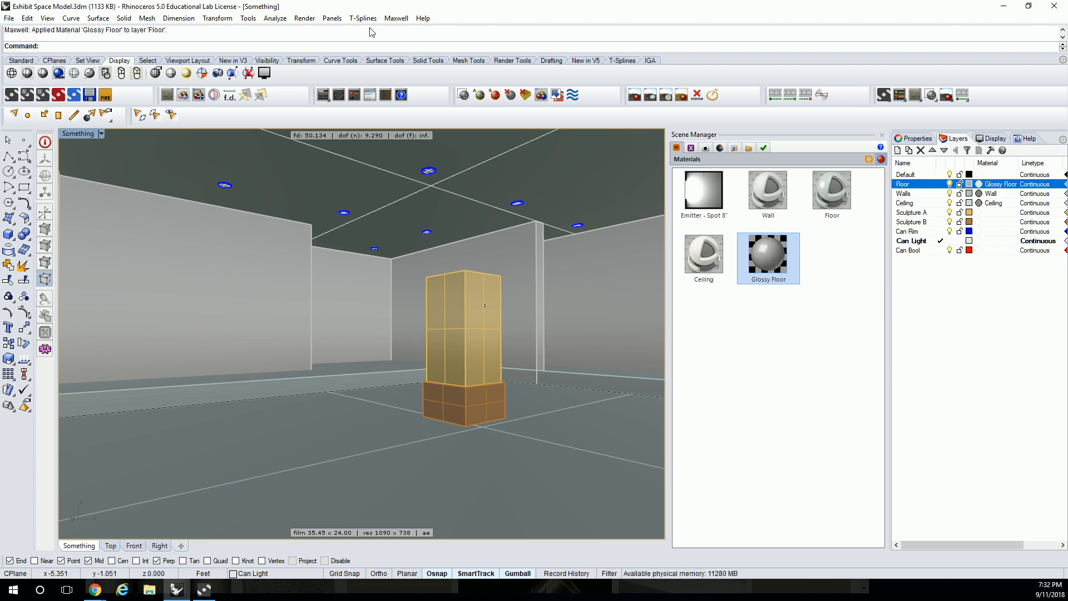
# Launch the render from Rhino, inspect the image still rendering in Maxwell Render, and stop that render.
pyautogui.click(304, 18)
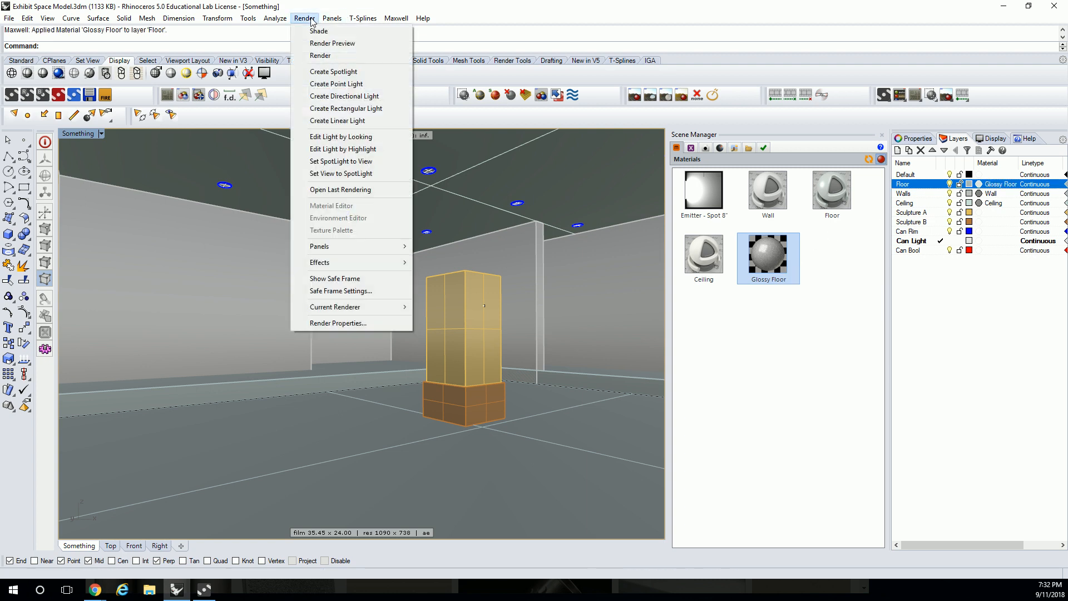
pyautogui.click(333, 55)
pyautogui.click(485, 337)
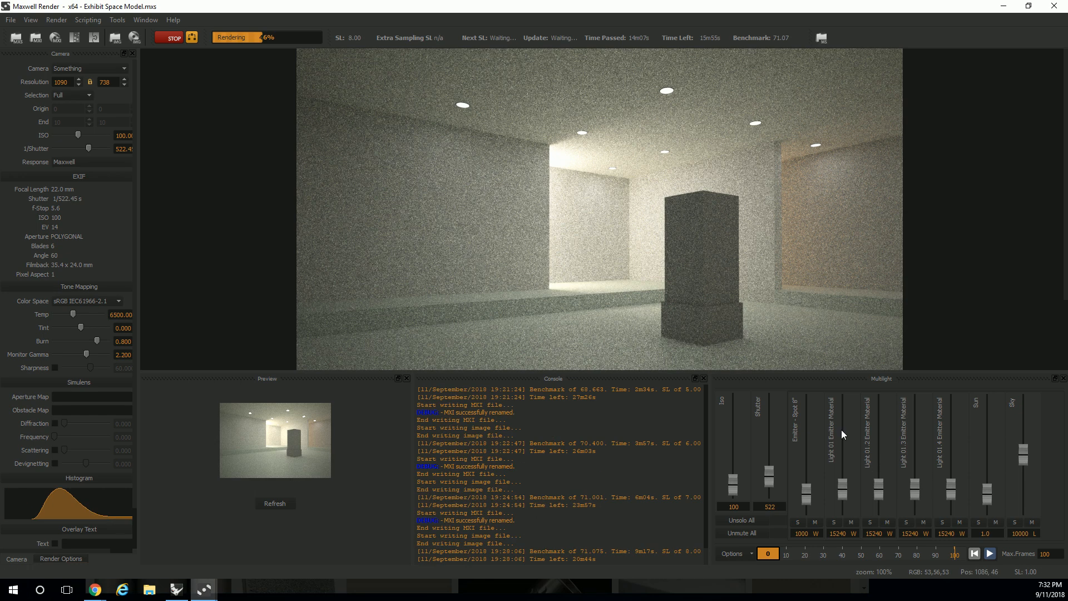
pyautogui.scroll(-1, 579, 219)
pyautogui.scroll(1, 645, 238)
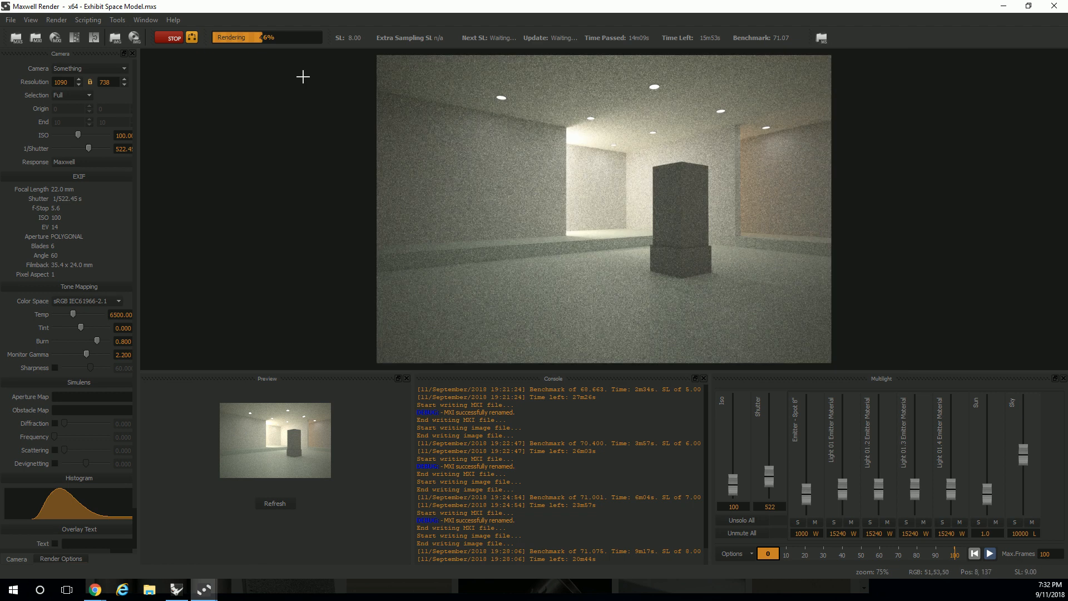
pyautogui.click(172, 38)
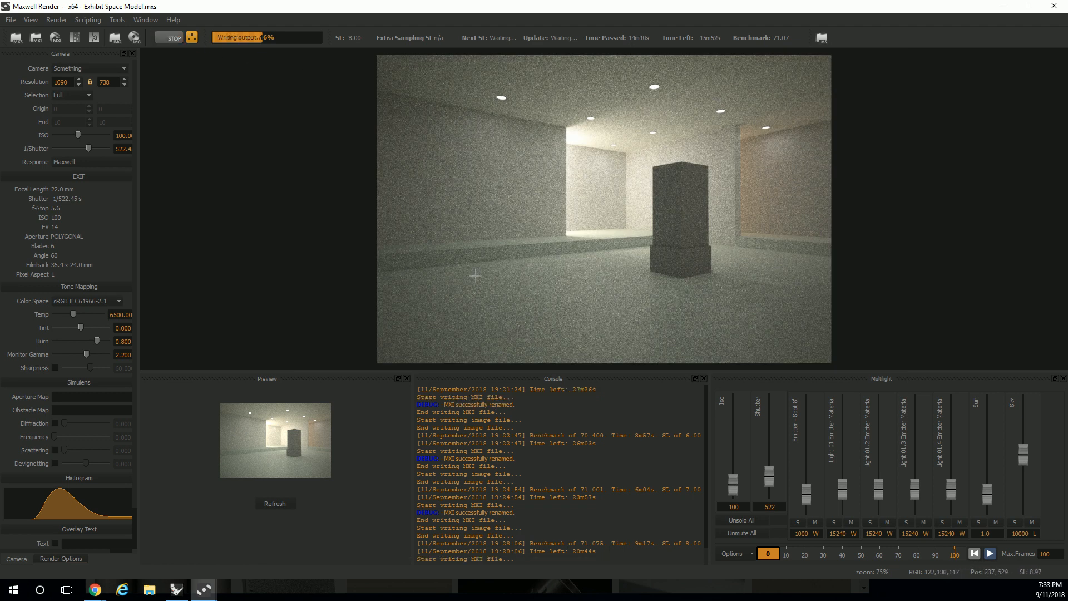
# In Multilight, set ISO to 192, shutter to 662, the Spot 8" emitter to 168 W and the Light 01 emitter to 11732 W.
pyautogui.moveTo(733, 485); pyautogui.dragTo(814, 497)
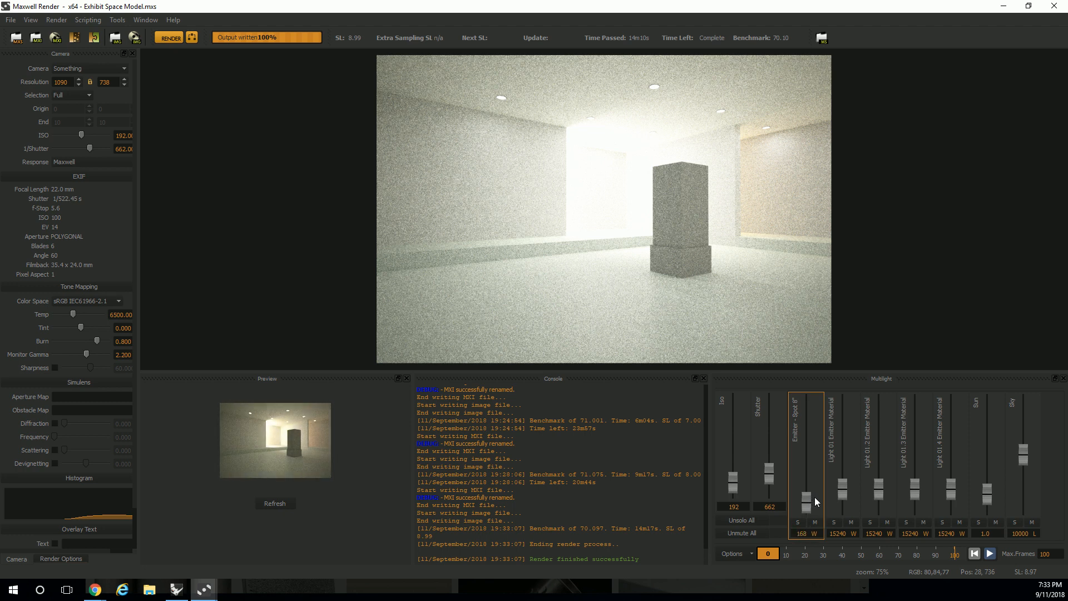
pyautogui.moveTo(733, 487); pyautogui.dragTo(734, 486)
pyautogui.moveTo(847, 489)
pyautogui.mouseDown()
pyautogui.moveTo(843, 476)
pyautogui.moveTo(845, 493)
pyautogui.mouseUp()
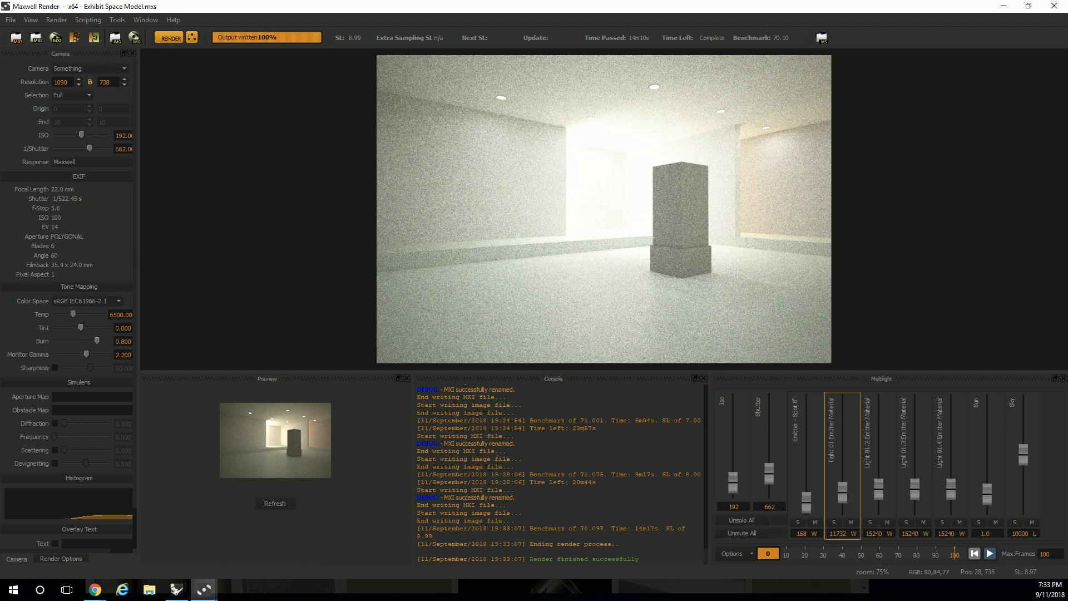